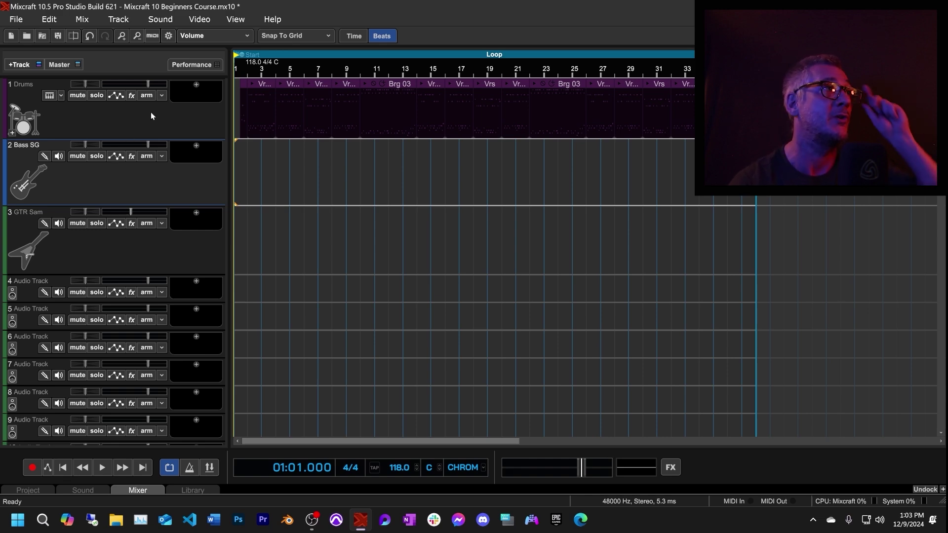
- Inspect the Drums track's instrument settings and track options menu
{"action": "left_click", "coordinate": [48, 96]}
{"action": "right_click", "coordinate": [85, 119]}
{"action": "mouse_move", "coordinate": [148, 125]}
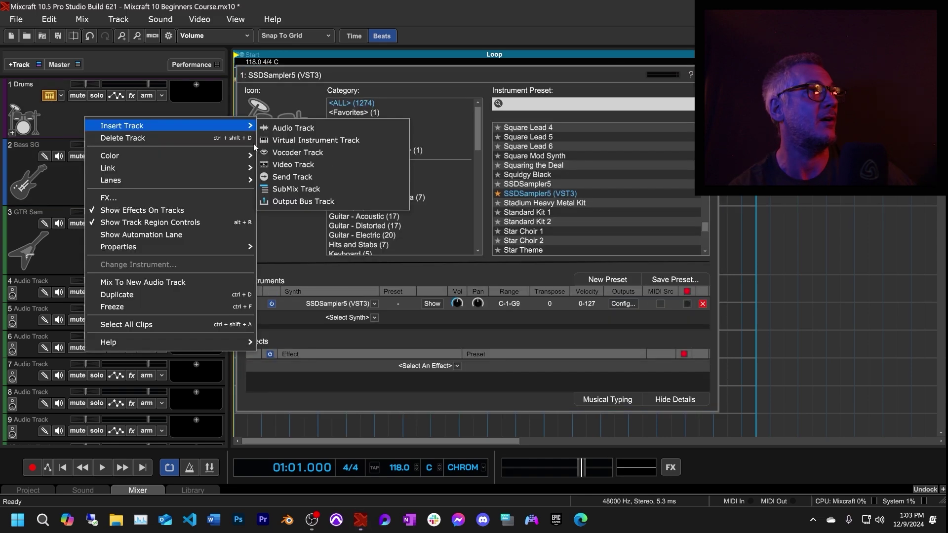
{"action": "left_click", "coordinate": [312, 141]}
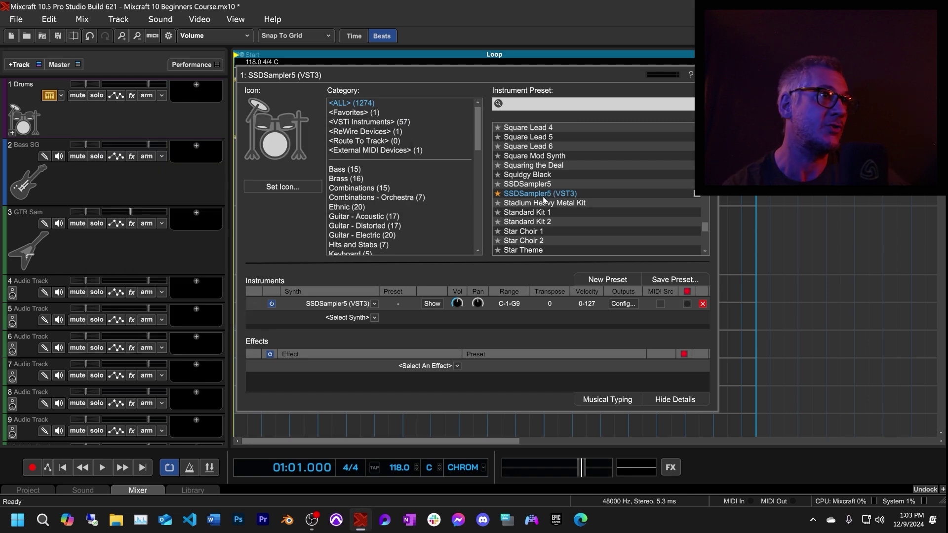
- Explore the drum sampler's kit library, mixer view and groove library, auditioning a drum
{"action": "double_click", "coordinate": [551, 196]}
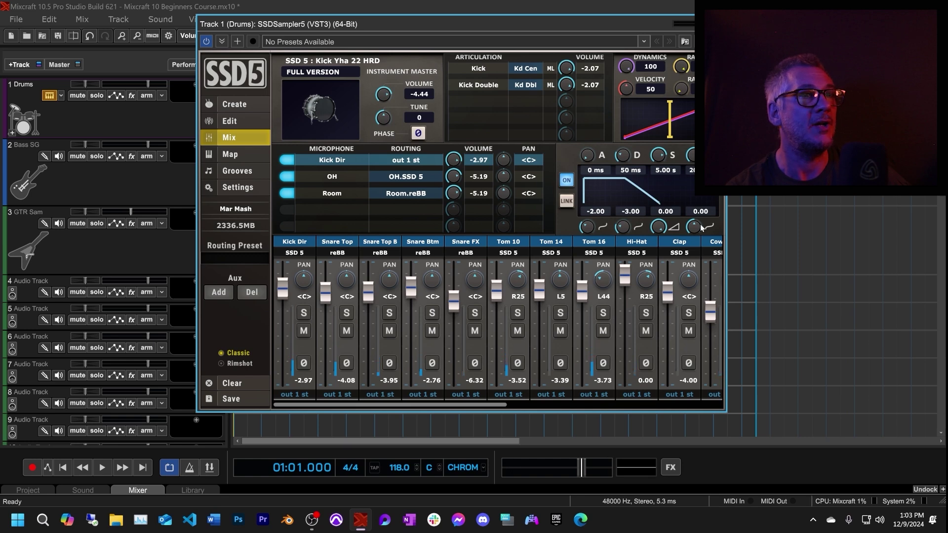
{"action": "left_click", "coordinate": [248, 108]}
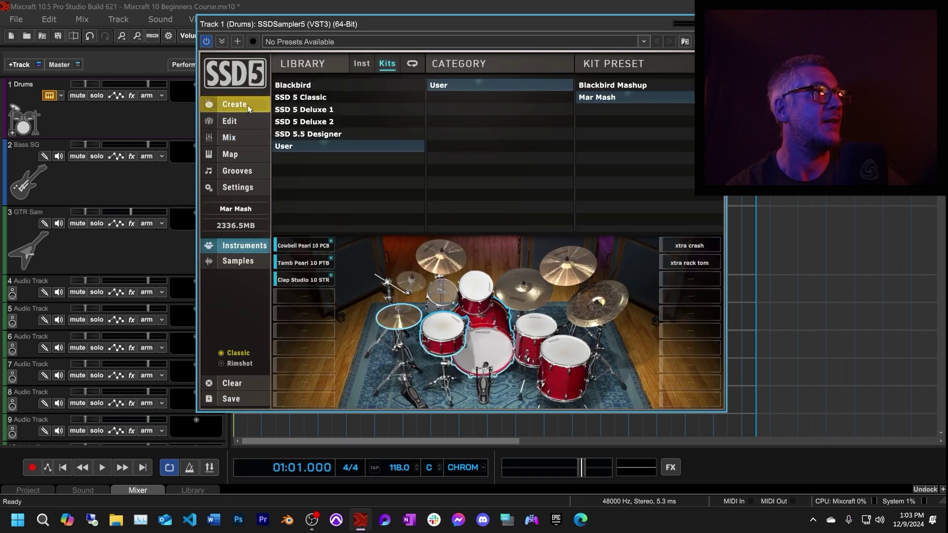
{"action": "left_click", "coordinate": [459, 342]}
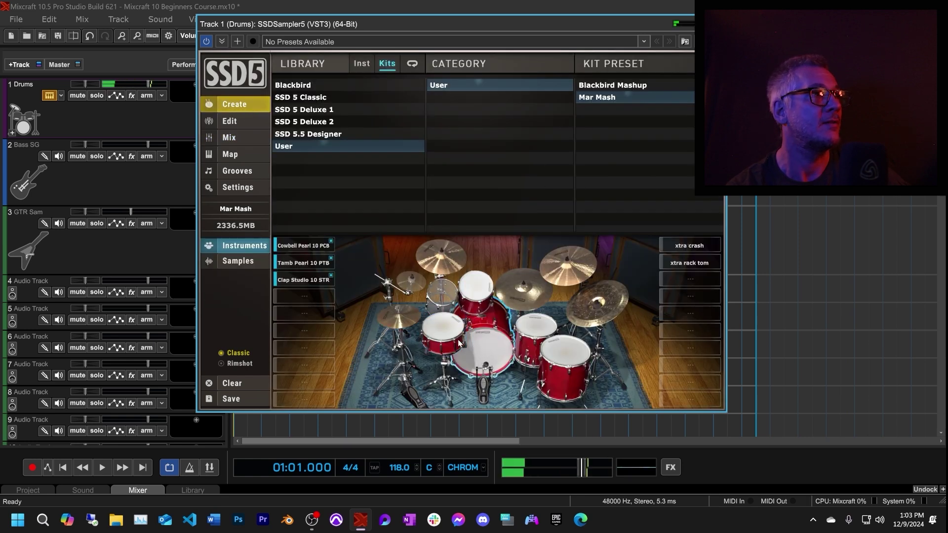
{"action": "left_click", "coordinate": [244, 137]}
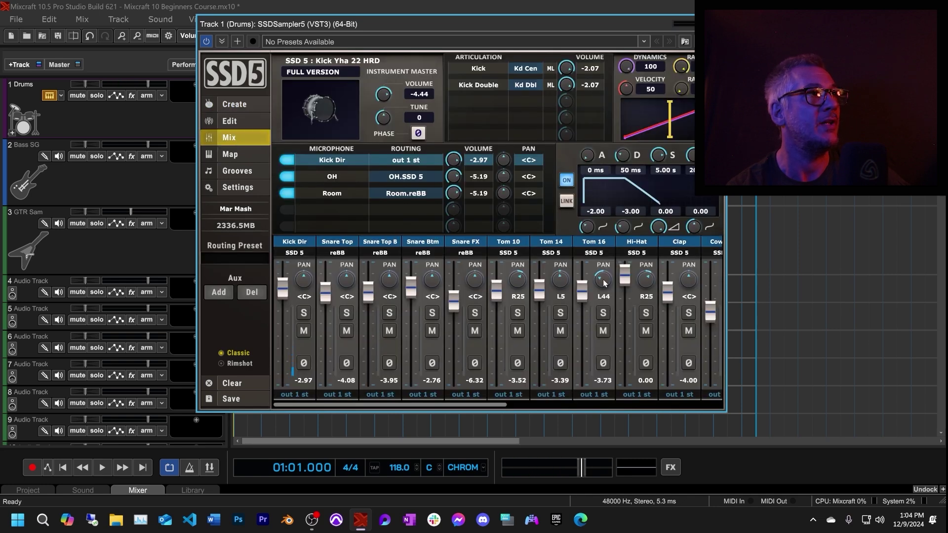
{"action": "left_click", "coordinate": [250, 172]}
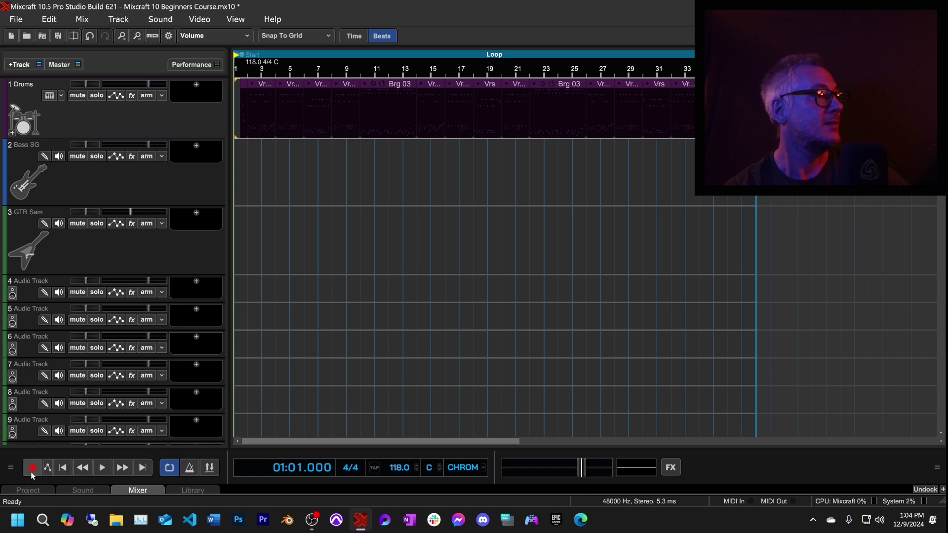
- Turn loop playback off, browse the Project, Sound, Mixer and Library panels, then collapse them
{"action": "left_click", "coordinate": [172, 472]}
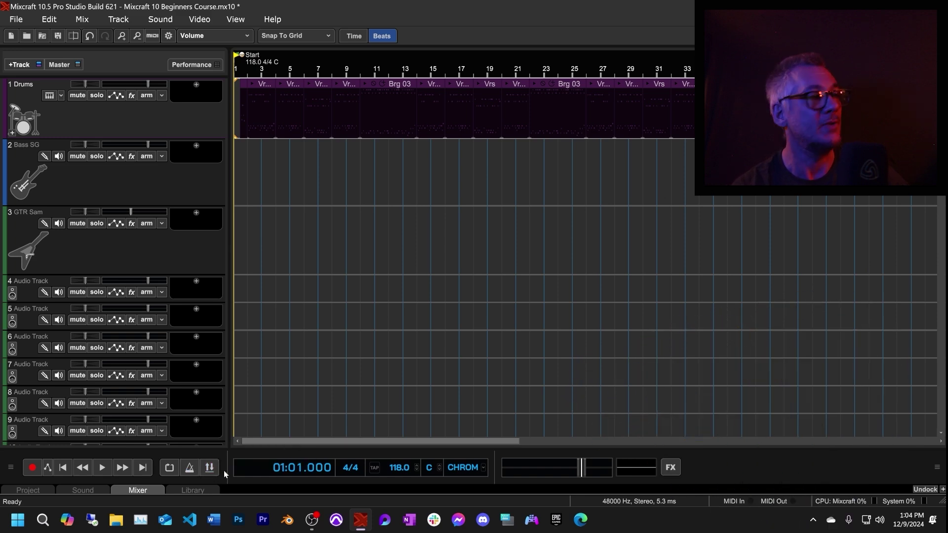
{"action": "left_click", "coordinate": [28, 491]}
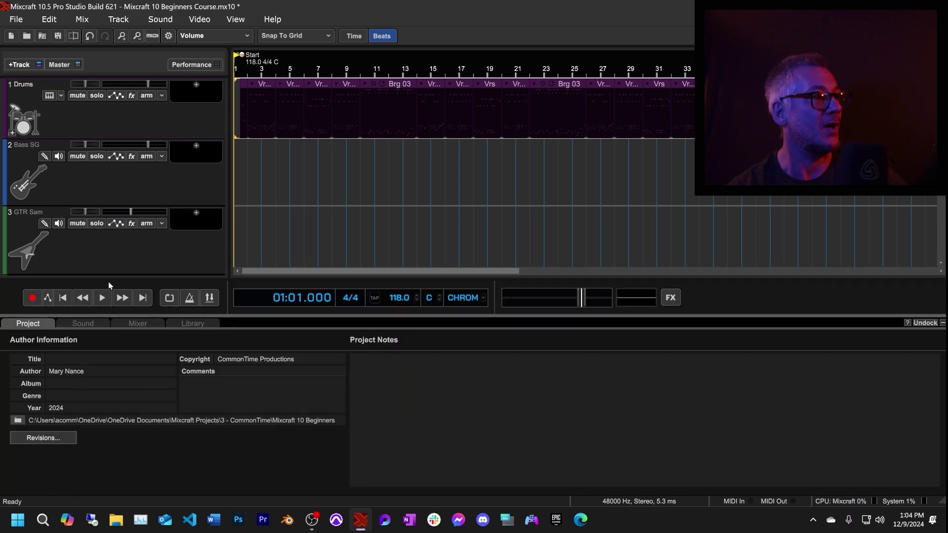
{"action": "left_click", "coordinate": [80, 325]}
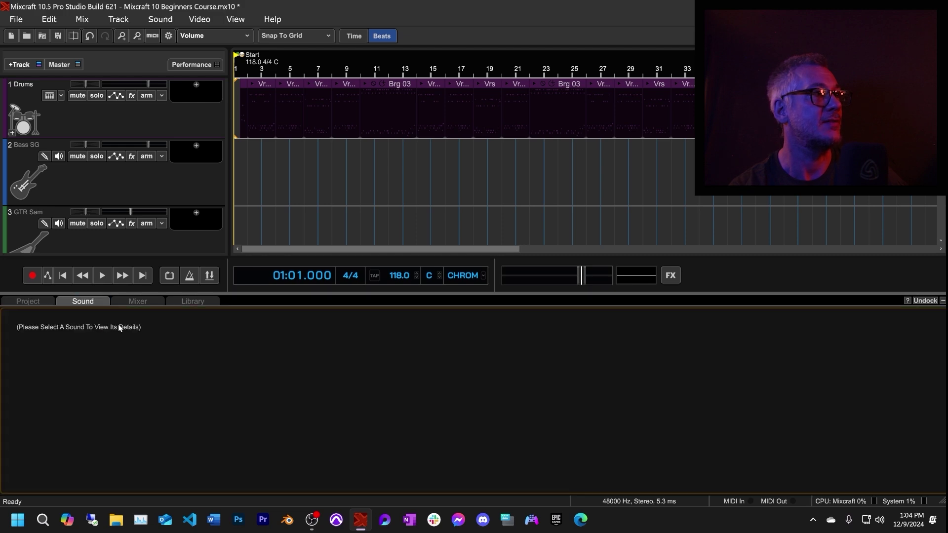
{"action": "left_click", "coordinate": [143, 300]}
{"action": "left_click", "coordinate": [193, 303]}
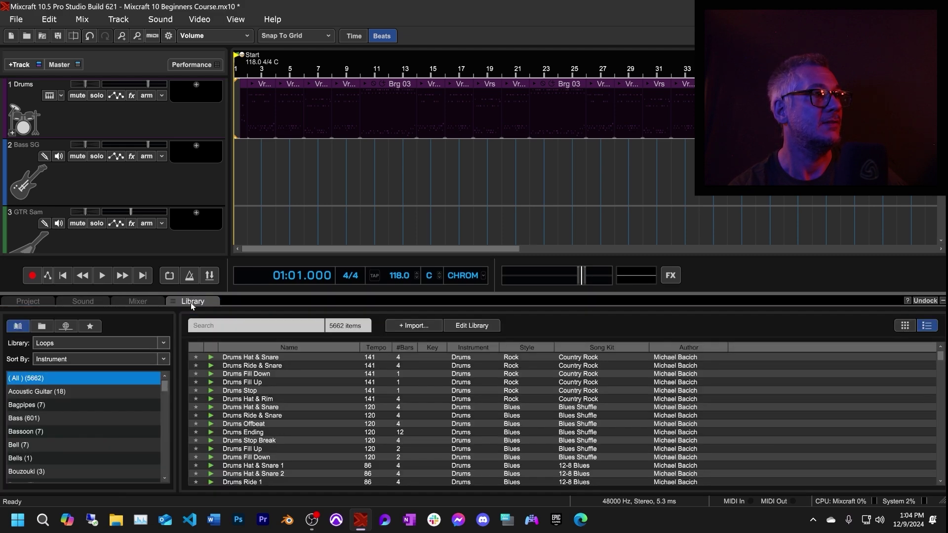
{"action": "left_click", "coordinate": [193, 302]}
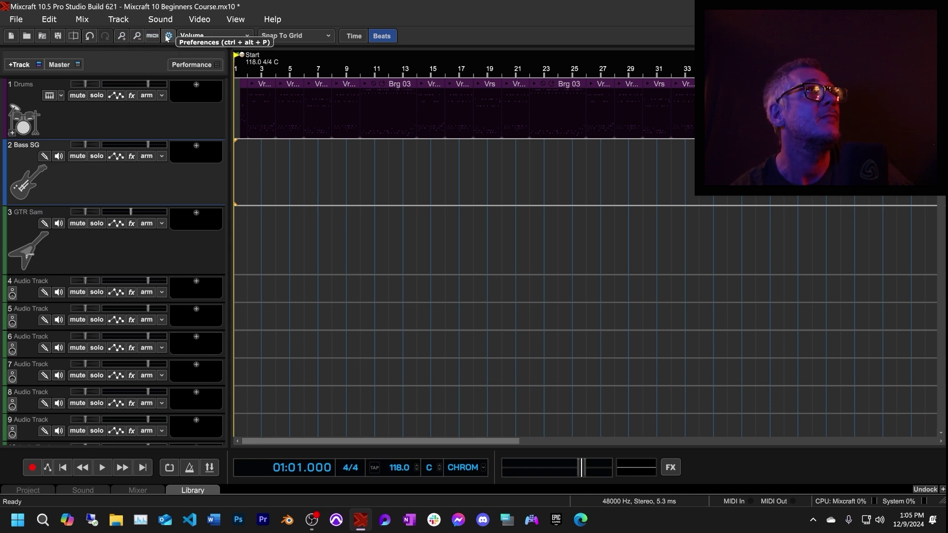
- Check Snap To Grid, then switch the ruler to Time and back to Beats
{"action": "left_click", "coordinate": [328, 35]}
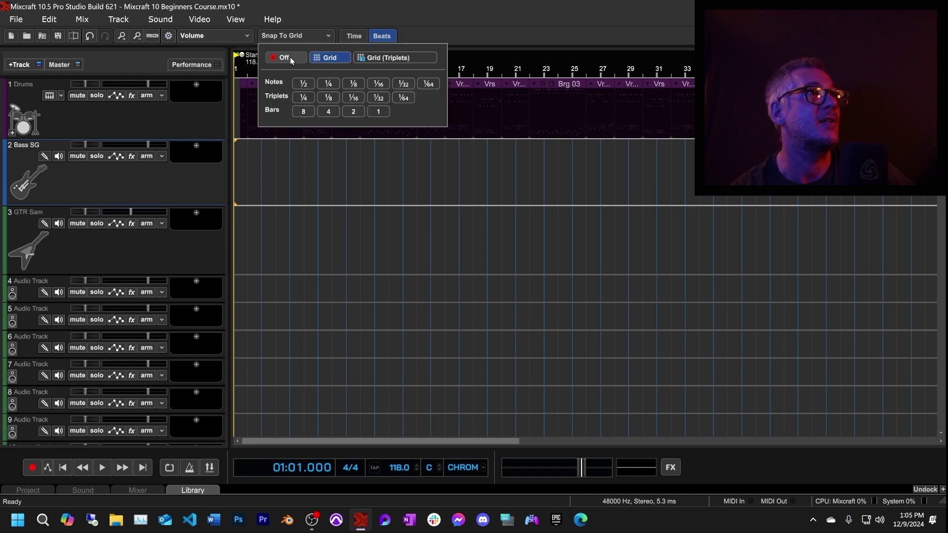
{"action": "left_click", "coordinate": [329, 14]}
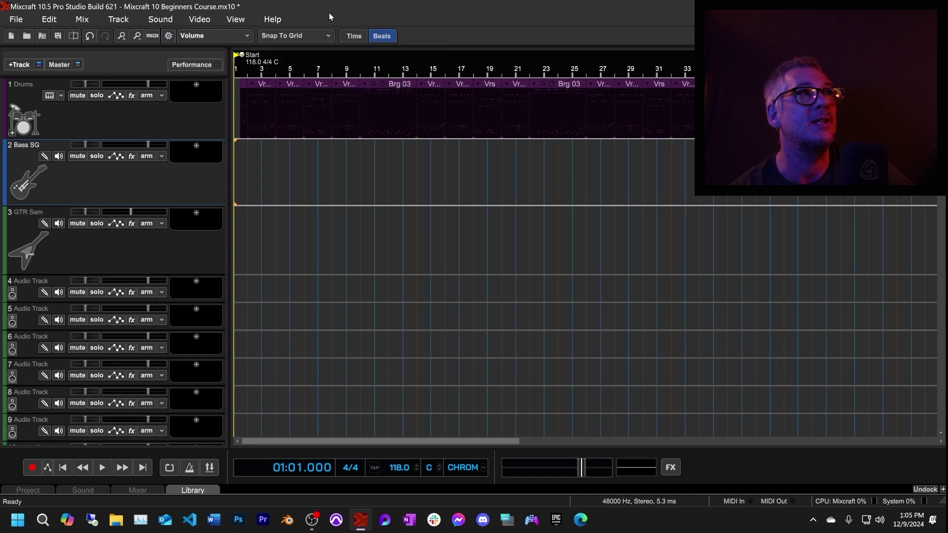
{"action": "left_click", "coordinate": [353, 36]}
{"action": "left_click", "coordinate": [380, 37]}
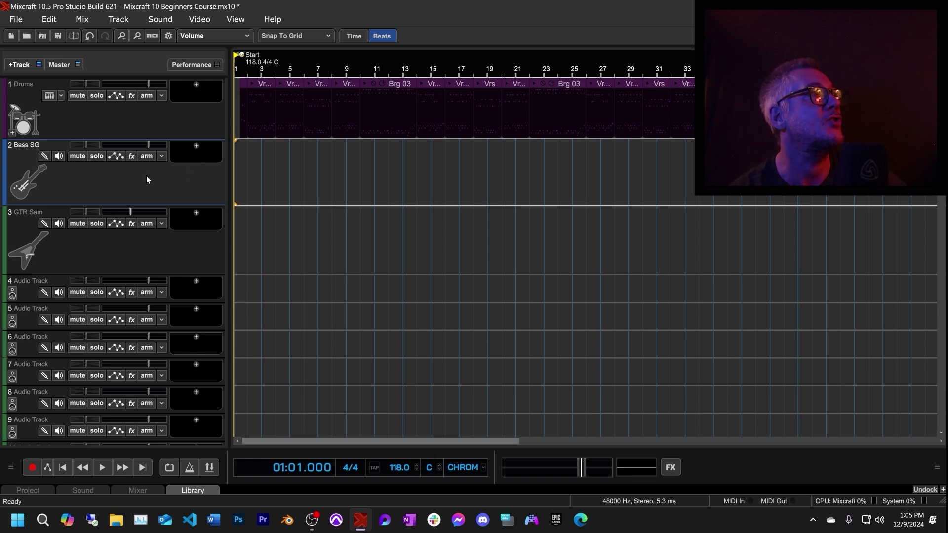
{"action": "left_click", "coordinate": [16, 20]}
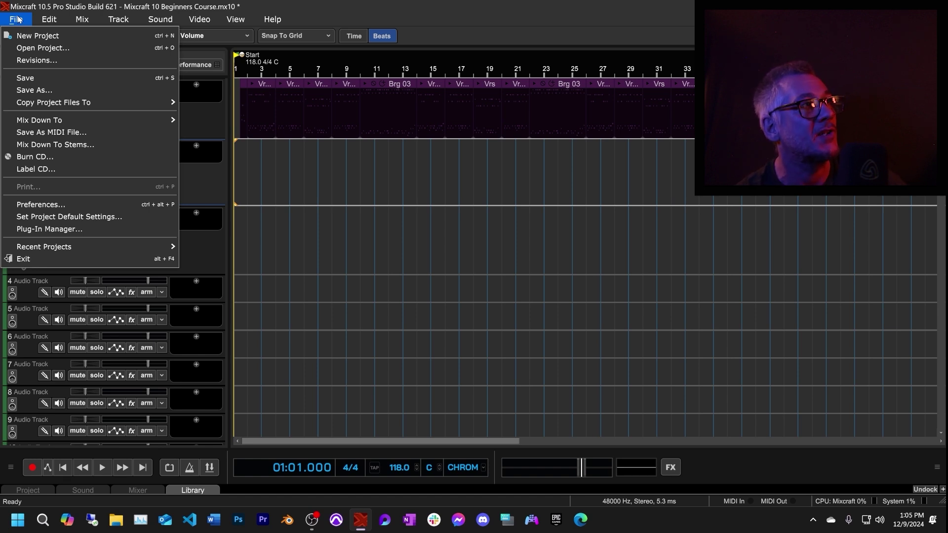
- Review the General, Display, Interface, Mouse Wheel and Project preferences, then browse for a default project folder
{"action": "left_click", "coordinate": [72, 204]}
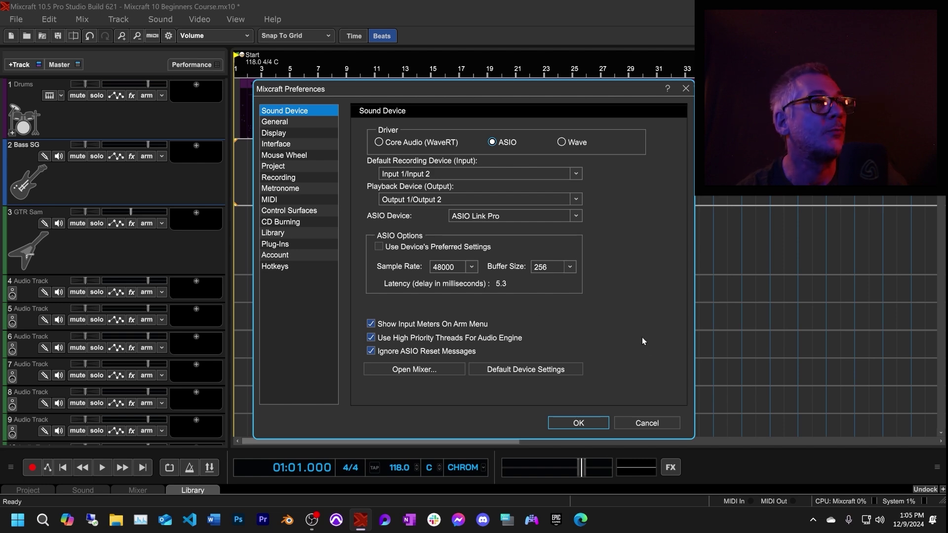
{"action": "left_click", "coordinate": [293, 123]}
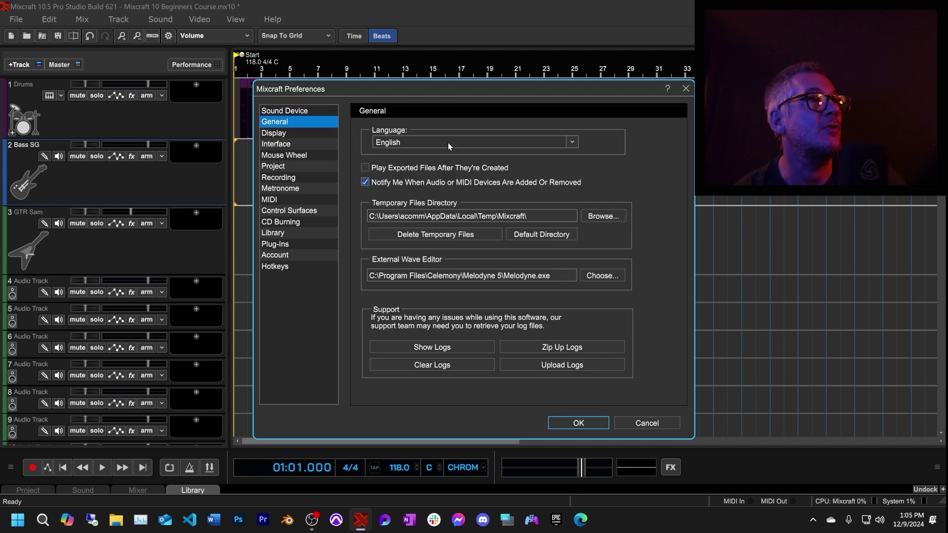
{"action": "left_click", "coordinate": [285, 133]}
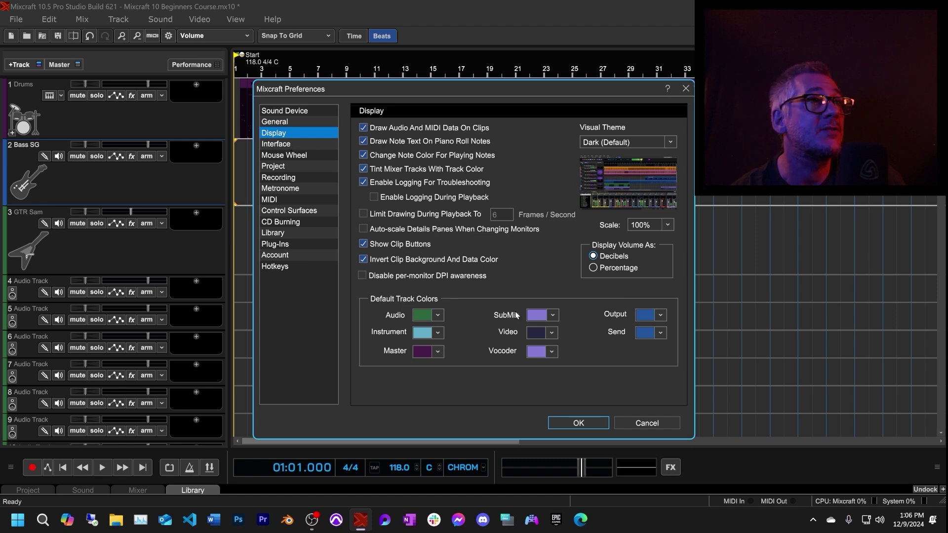
{"action": "left_click", "coordinate": [301, 144]}
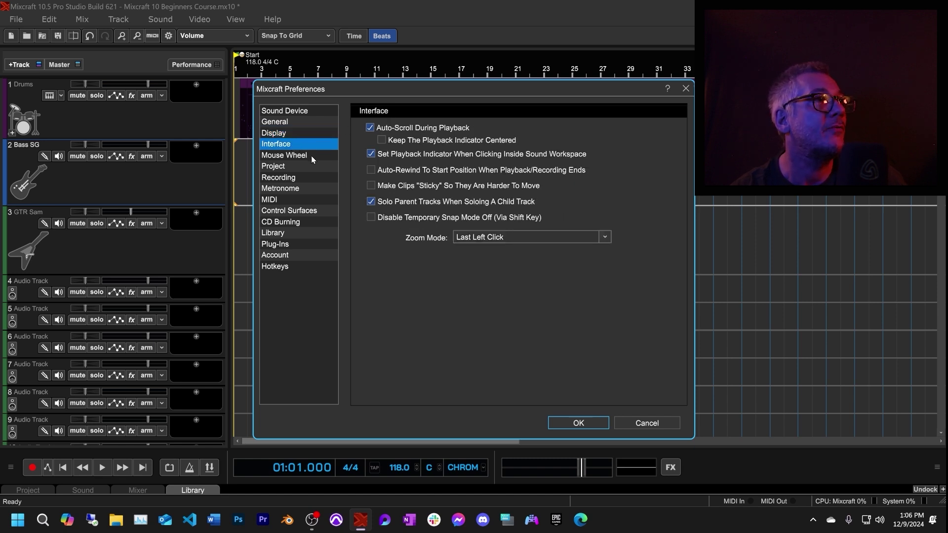
{"action": "left_click", "coordinate": [311, 155]}
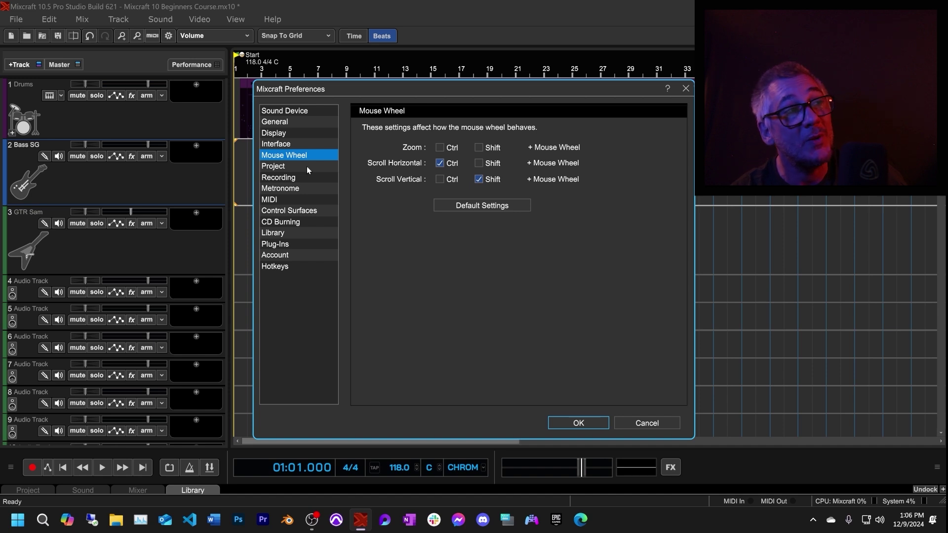
{"action": "left_click", "coordinate": [306, 168]}
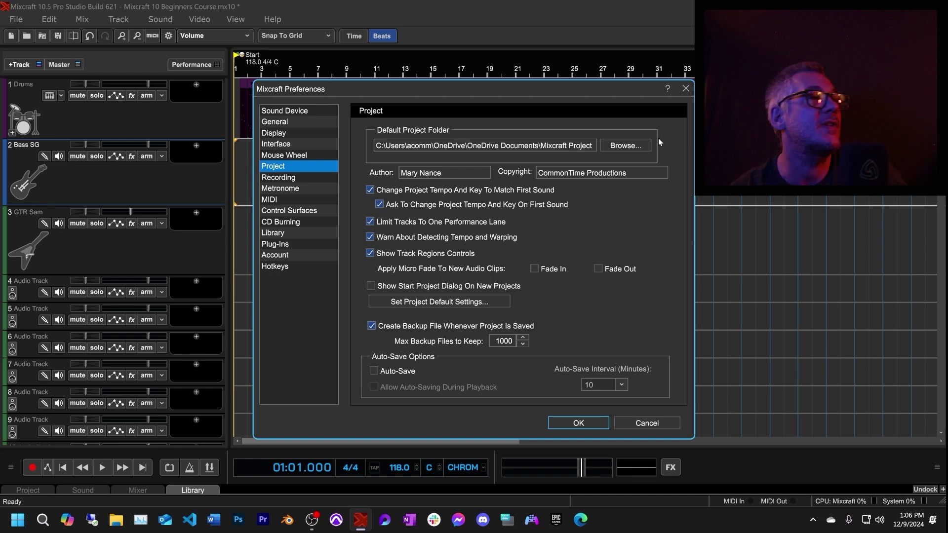
{"action": "left_click", "coordinate": [635, 145]}
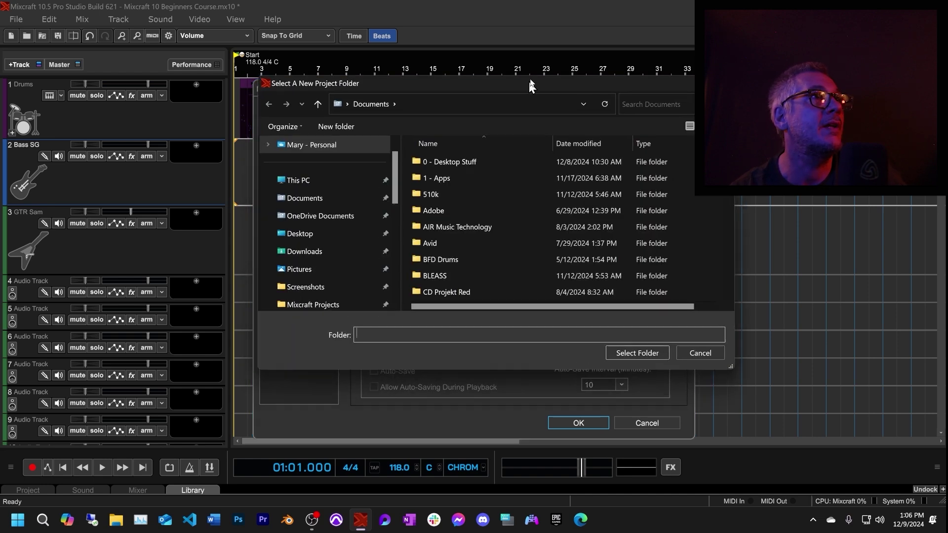
- Move the Select A New Project Folder dialog aside and show the Recording preferences
{"action": "left_click_drag", "start_coordinate": [519, 88], "coordinate": [496, 46]}
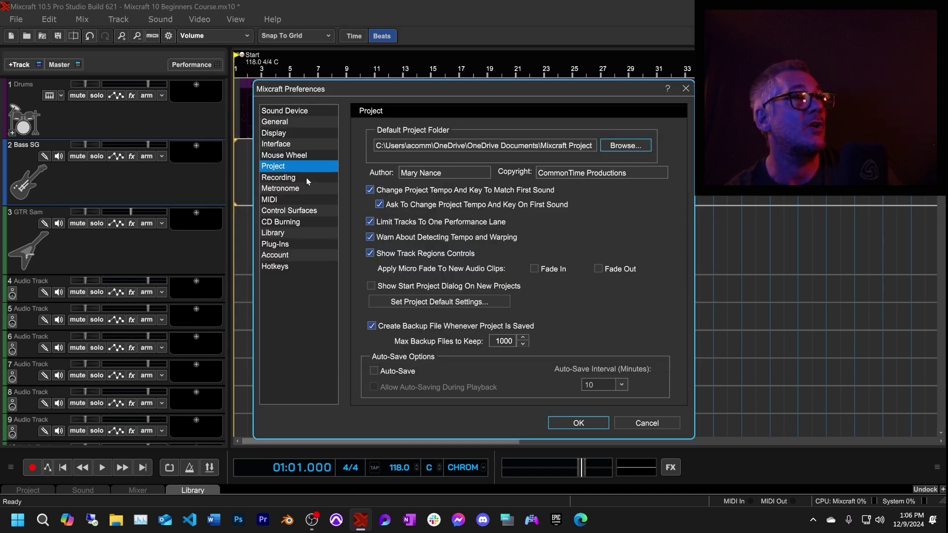
{"action": "left_click", "coordinate": [306, 178]}
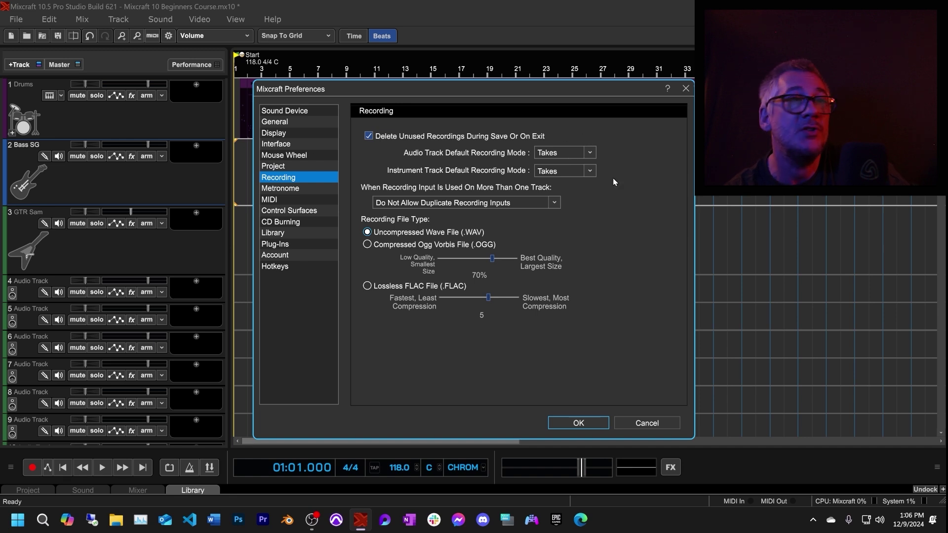
- Step through Metronome, MIDI, Control Surfaces, CD Burning and Library preferences to reach Plug-Ins
{"action": "key", "text": "Down"}
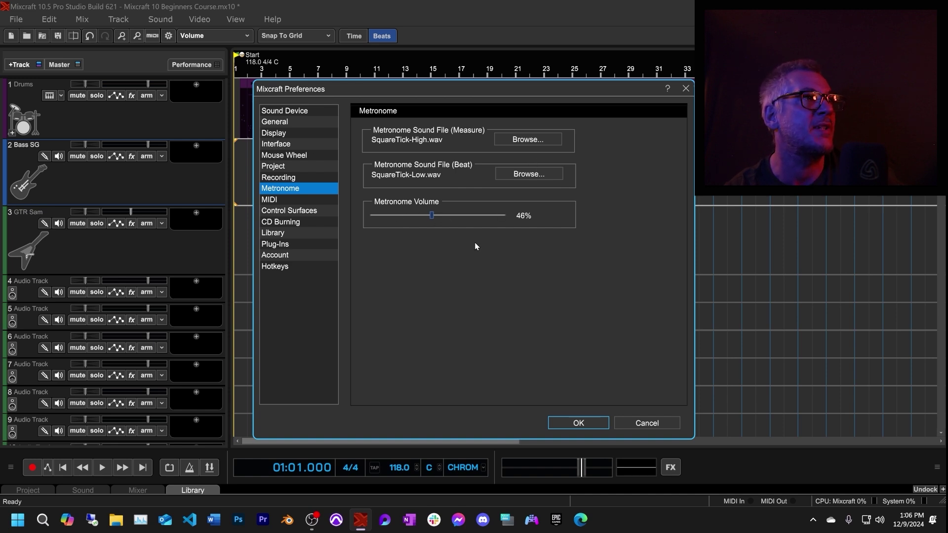
{"action": "left_click", "coordinate": [308, 200]}
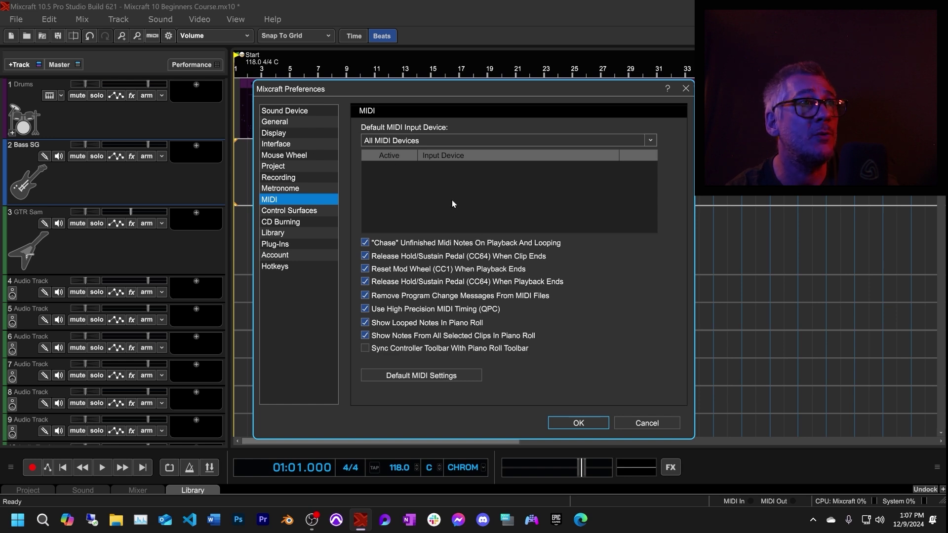
{"action": "left_click", "coordinate": [301, 212]}
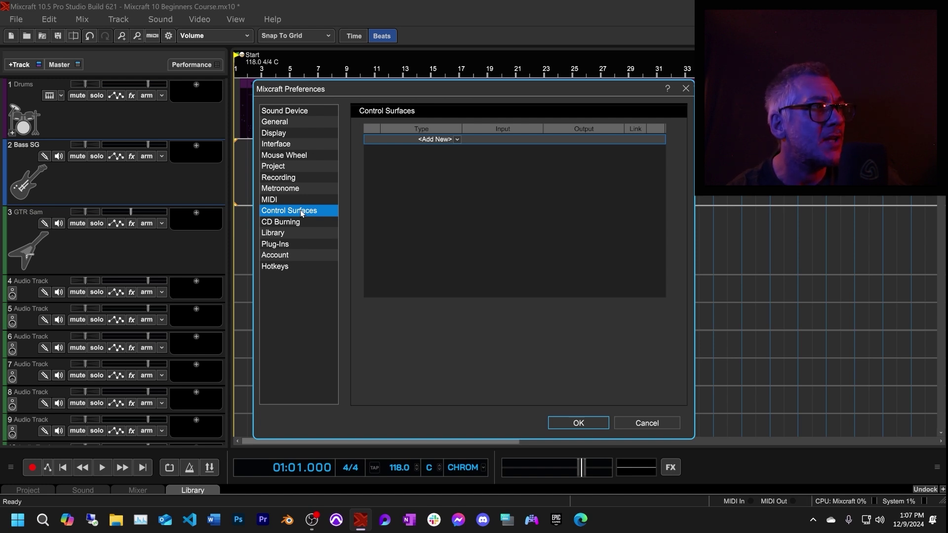
{"action": "left_click", "coordinate": [296, 226]}
{"action": "left_click", "coordinate": [284, 239]}
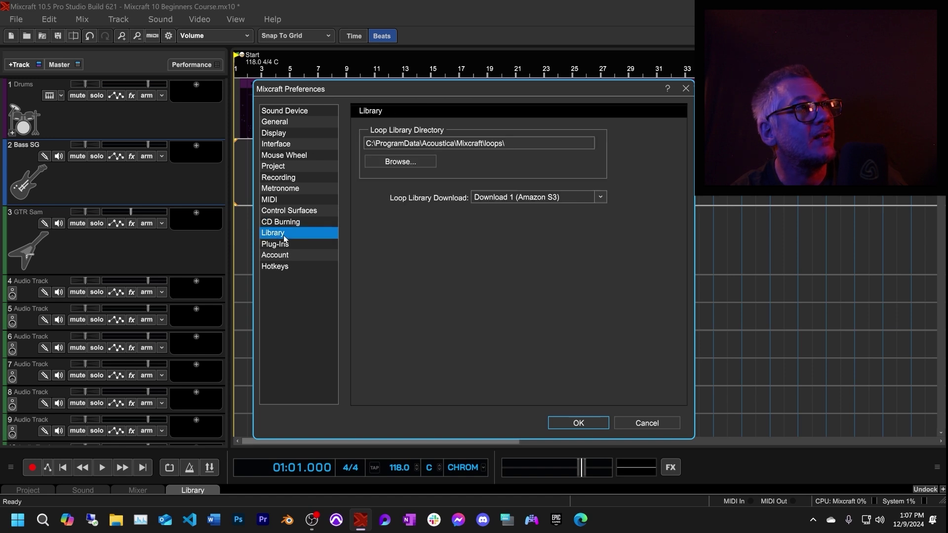
{"action": "left_click", "coordinate": [289, 248]}
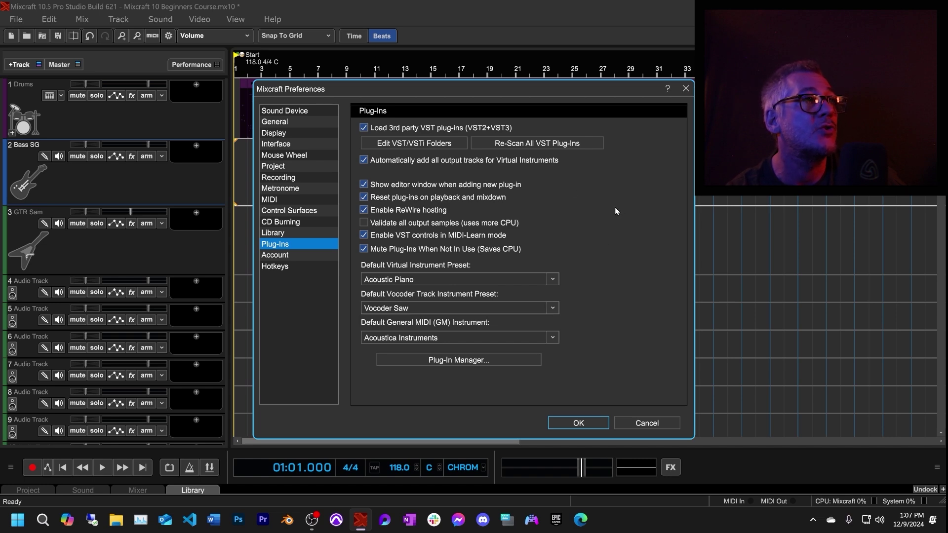
- Check the Plug-In Manager, review Hotkeys and ASIO Sound Device settings at 48000 Hz, then close Preferences
{"action": "left_click", "coordinate": [486, 360]}
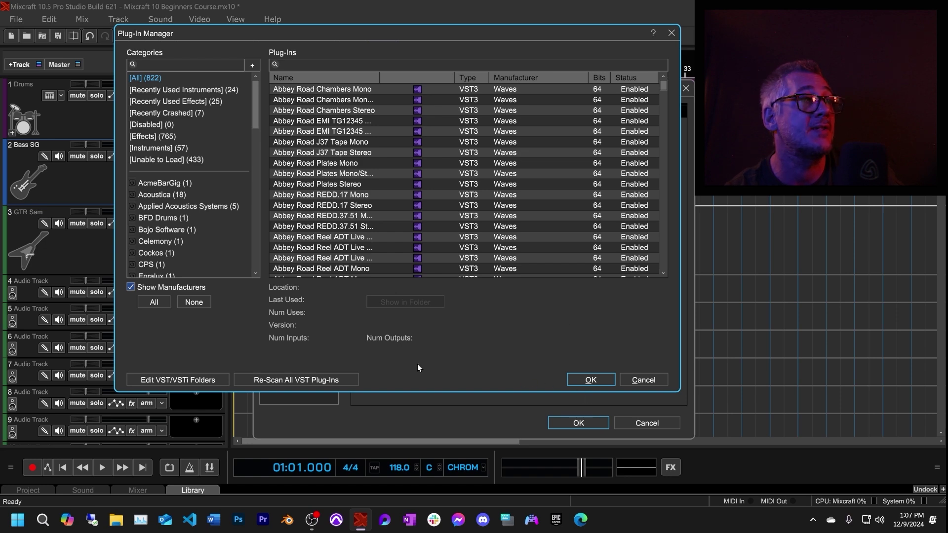
{"action": "left_click", "coordinate": [596, 379]}
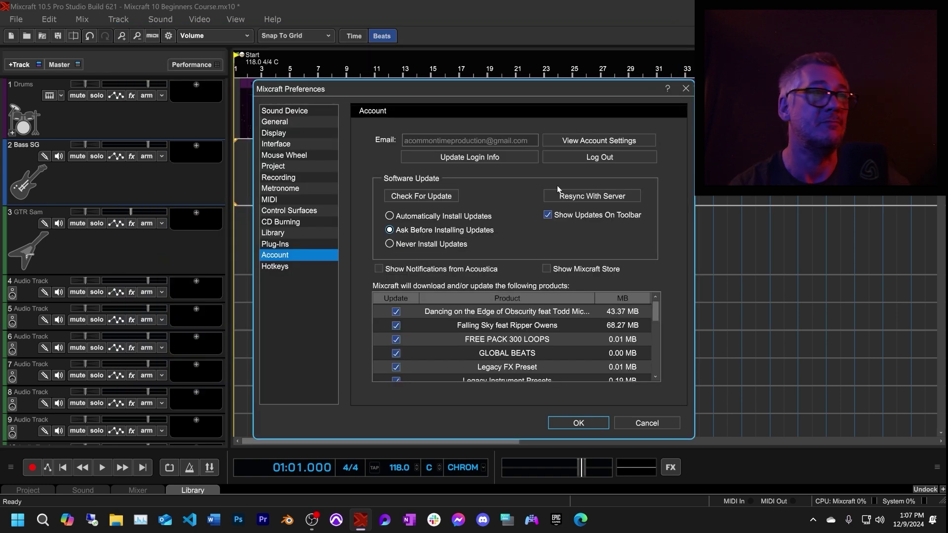
{"action": "left_click", "coordinate": [297, 266]}
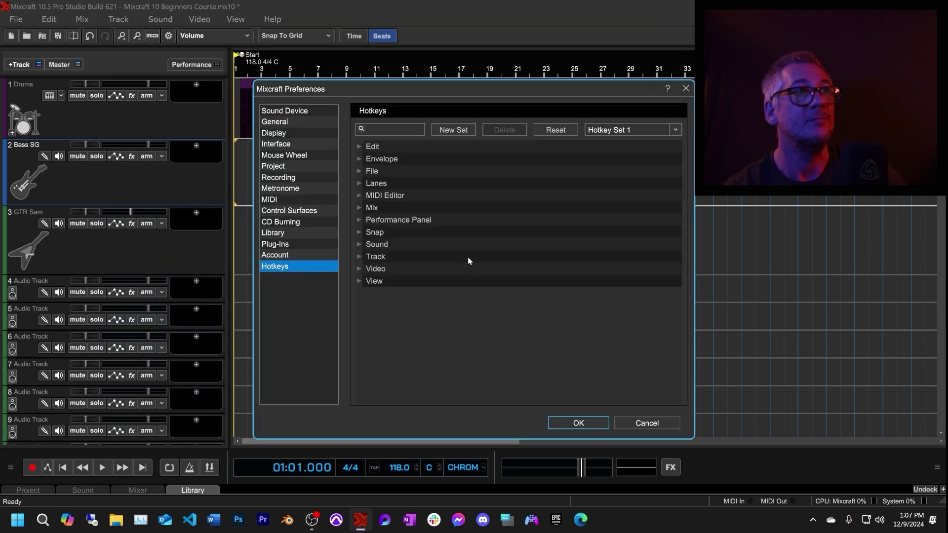
{"action": "left_click", "coordinate": [305, 111]}
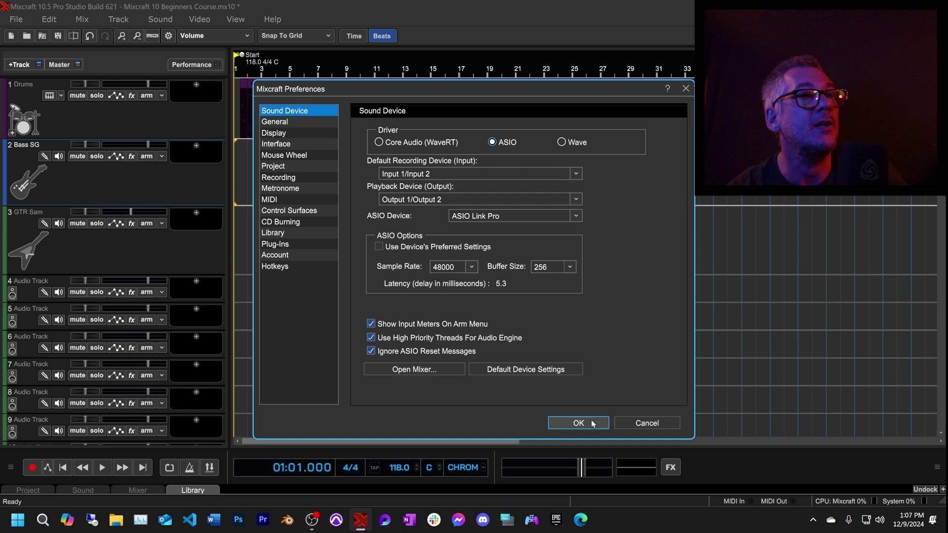
{"action": "left_click", "coordinate": [590, 421]}
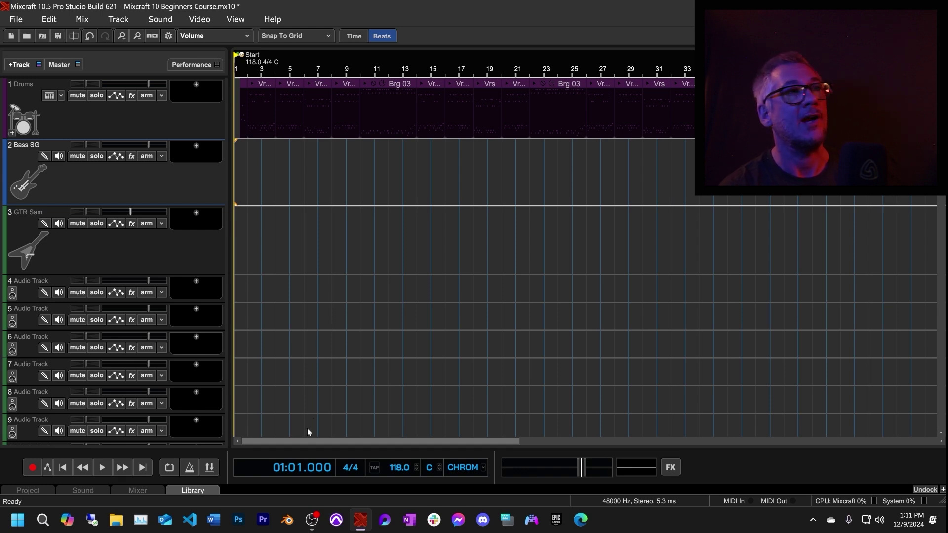
- Turn looping back on from the transport Loop button
{"action": "left_click", "coordinate": [170, 469]}
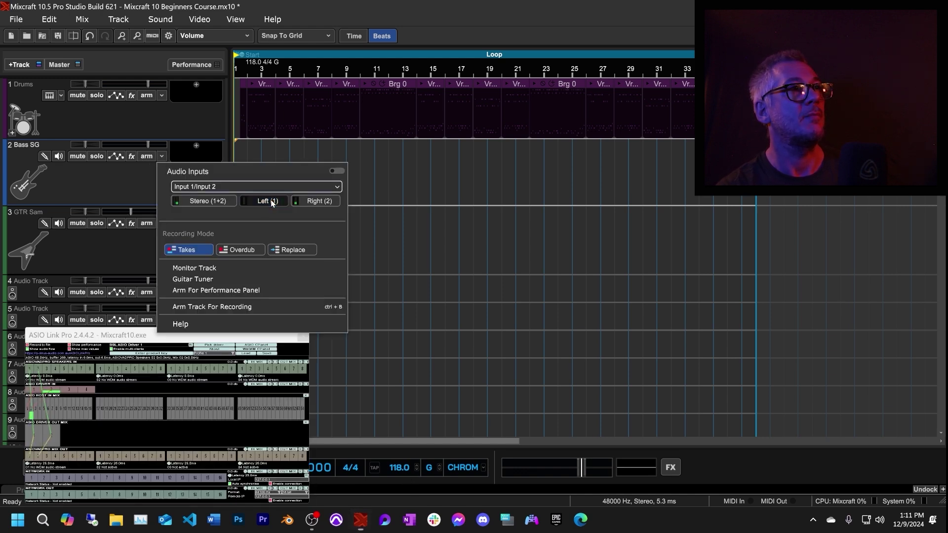
- Route Bass SG to the Left (1) input, check its RBass Mono effect, and start playback
{"action": "left_click", "coordinate": [272, 201]}
{"action": "left_click", "coordinate": [305, 336]}
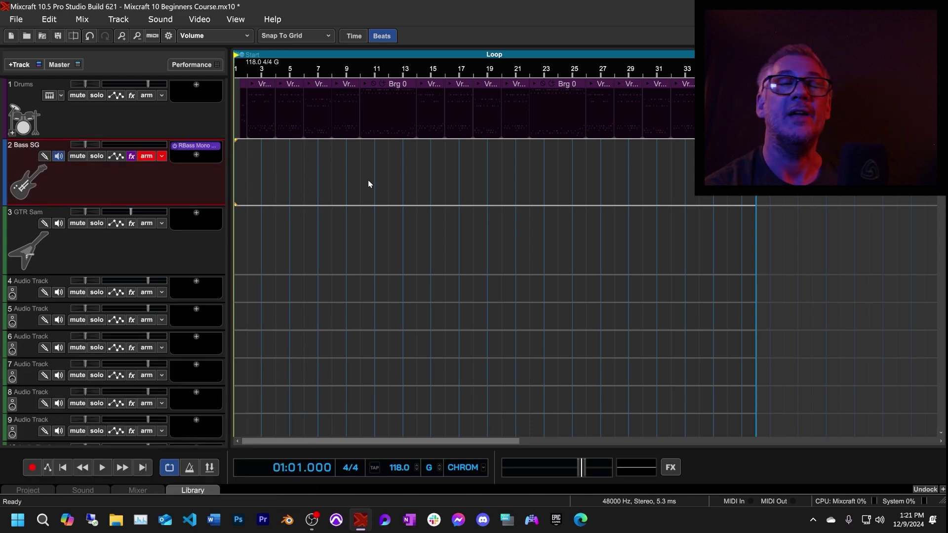
{"action": "double_click", "coordinate": [195, 146]}
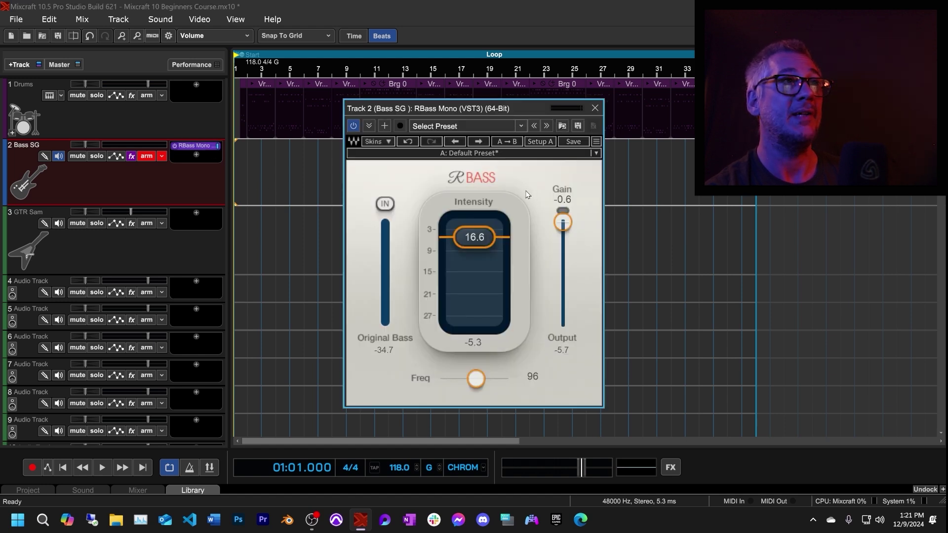
{"action": "left_click", "coordinate": [596, 108]}
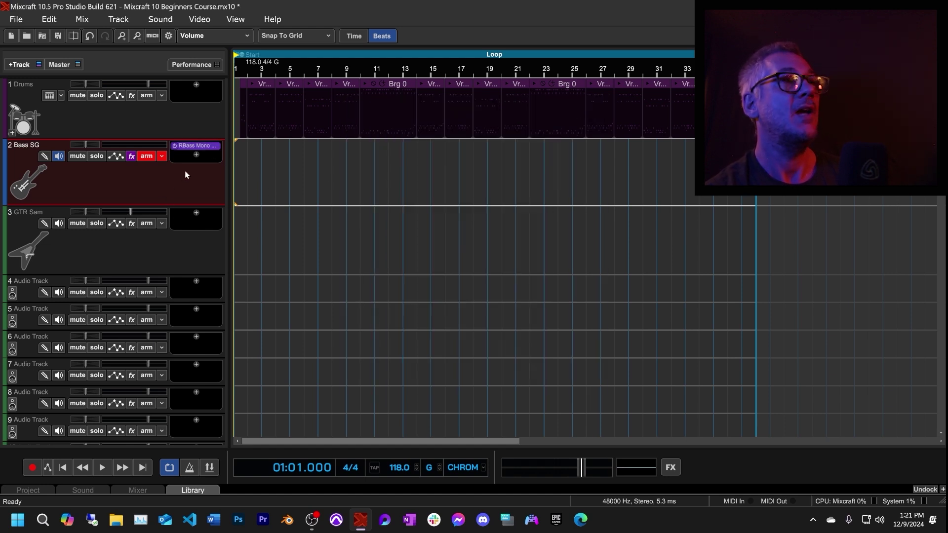
{"action": "left_click", "coordinate": [103, 470]}
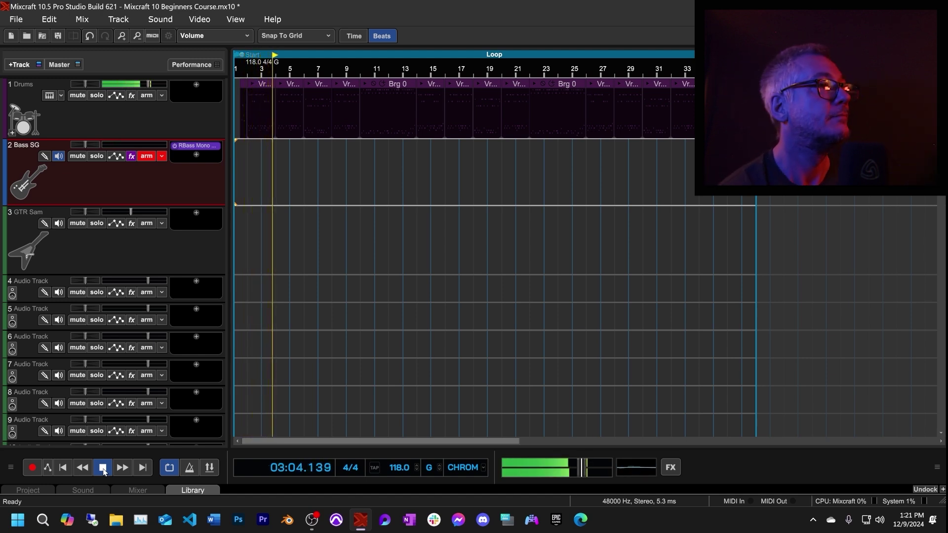
- Stop playback, return to the project start, and start recording the bass onto Bass SG
{"action": "left_click", "coordinate": [103, 469]}
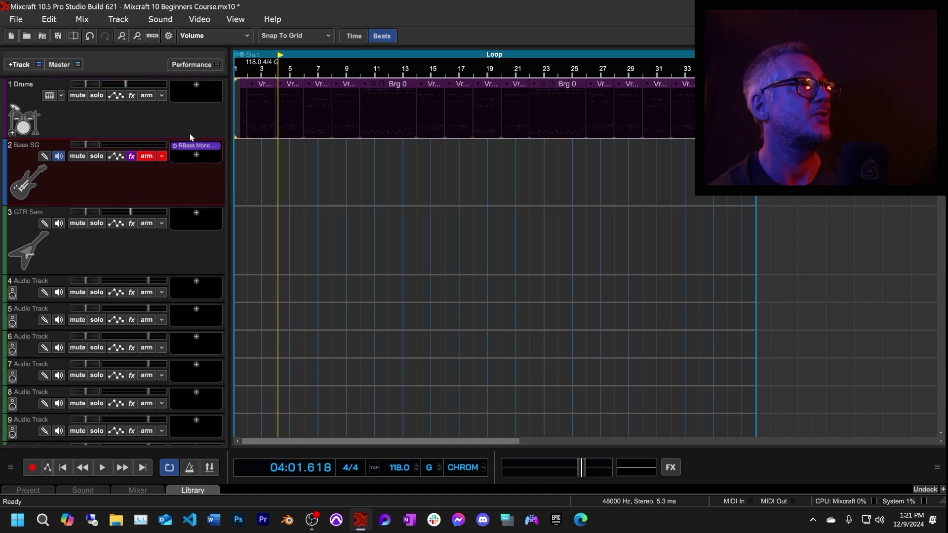
{"action": "left_click", "coordinate": [180, 183]}
{"action": "key", "text": "Home"}
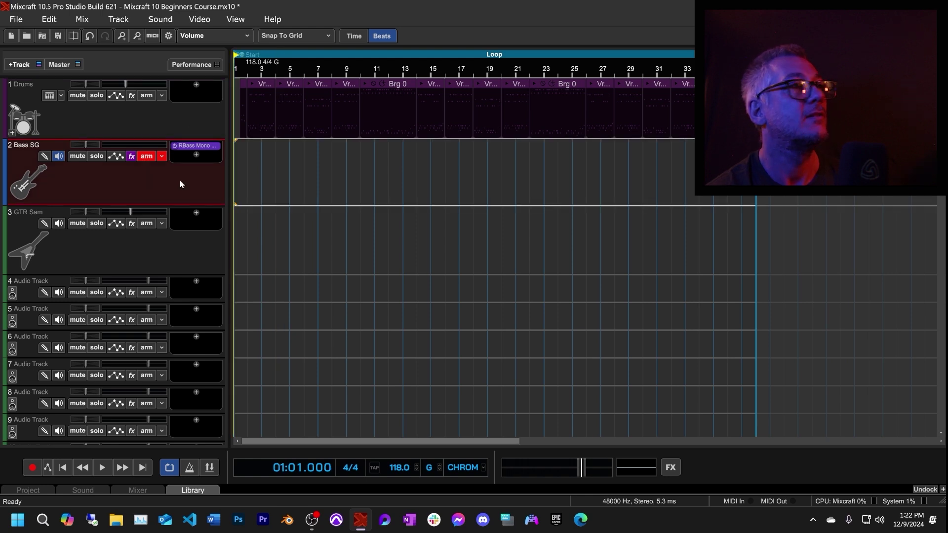
{"action": "key", "text": "r"}
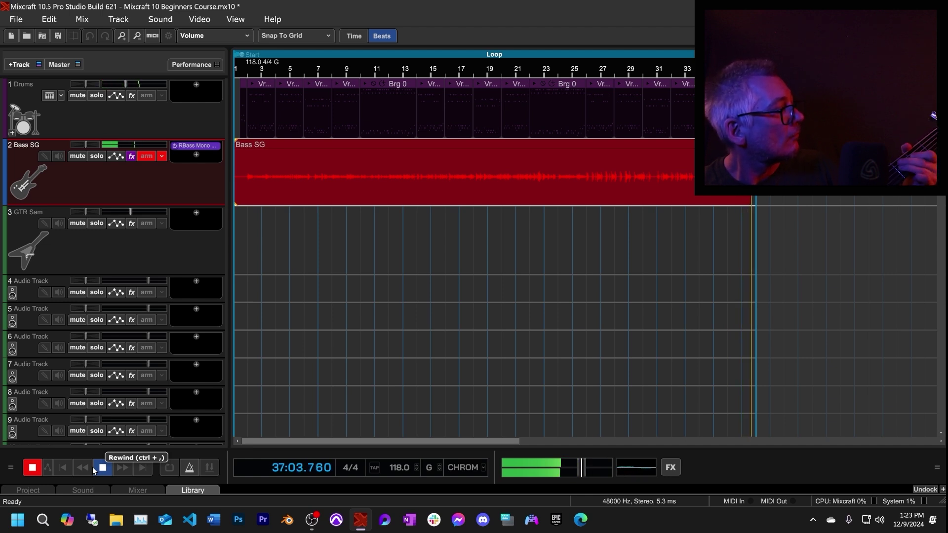
- Let loop recording run a full pass so the bass take lands in take lanes
{"action": "left_click", "coordinate": [94, 469]}
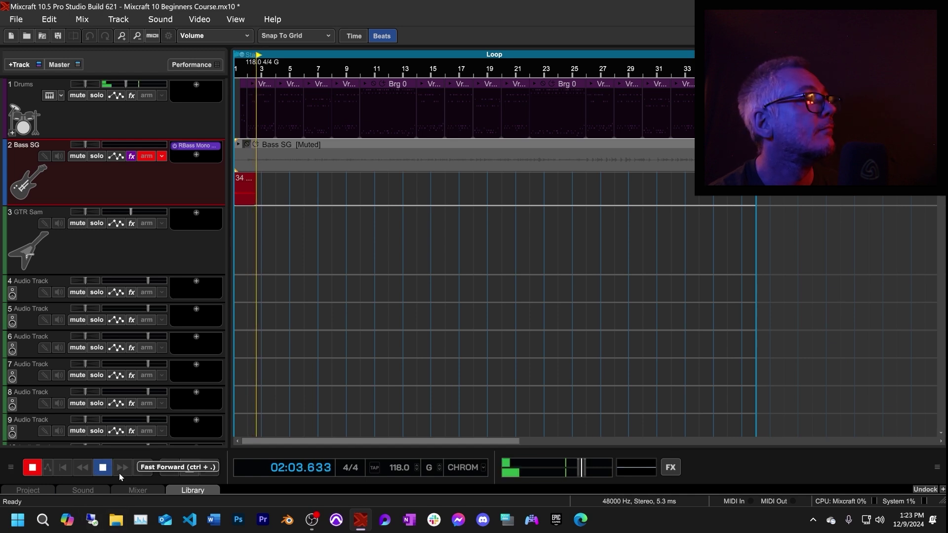
- Stop recording and delete the empty take lanes on Bass SG
{"action": "left_click", "coordinate": [102, 467]}
{"action": "right_click", "coordinate": [259, 188]}
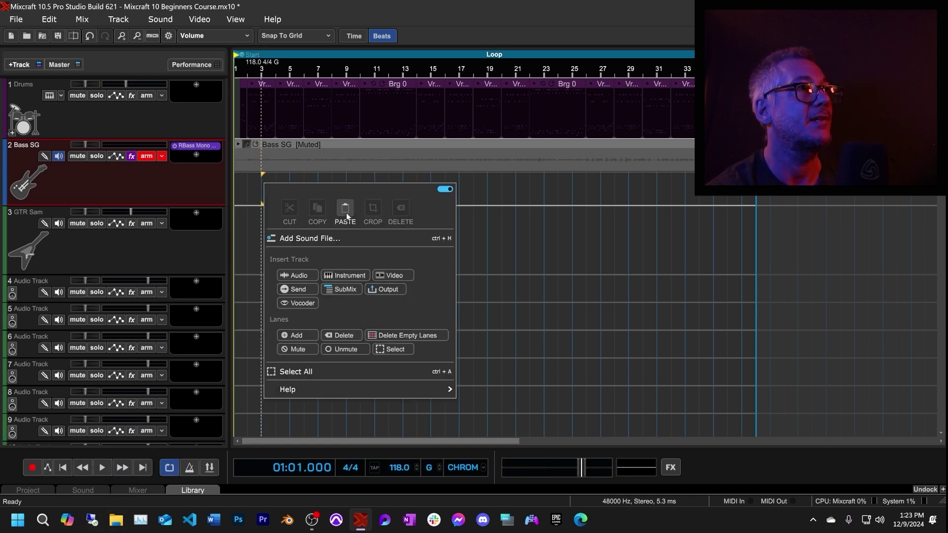
{"action": "left_click", "coordinate": [247, 185]}
{"action": "right_click", "coordinate": [247, 186]}
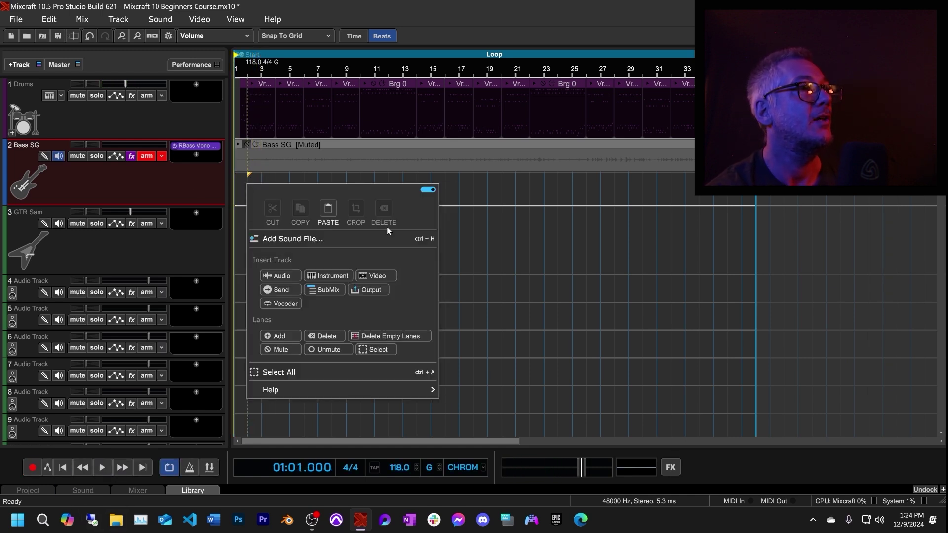
{"action": "left_click", "coordinate": [410, 336]}
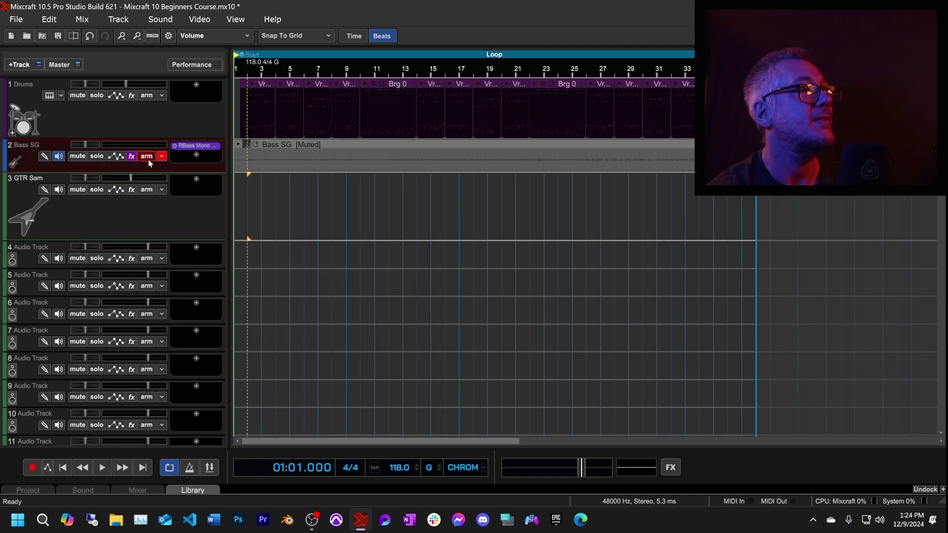
- Disarm Bass SG, unmute the bass take, make the track taller, and play it back
{"action": "left_click", "coordinate": [147, 156]}
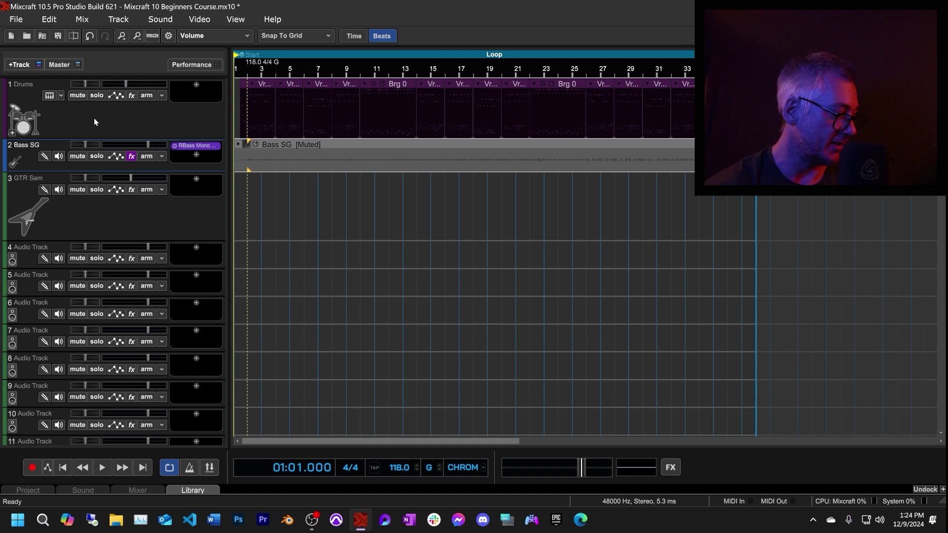
{"action": "left_click", "coordinate": [247, 144]}
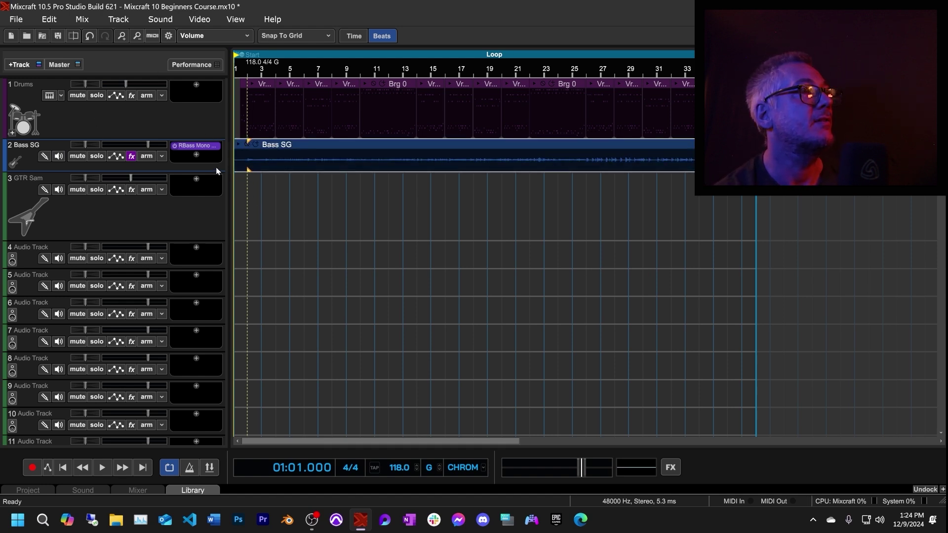
{"action": "left_click_drag", "start_coordinate": [217, 172], "coordinate": [217, 189]}
{"action": "key", "text": "space"}
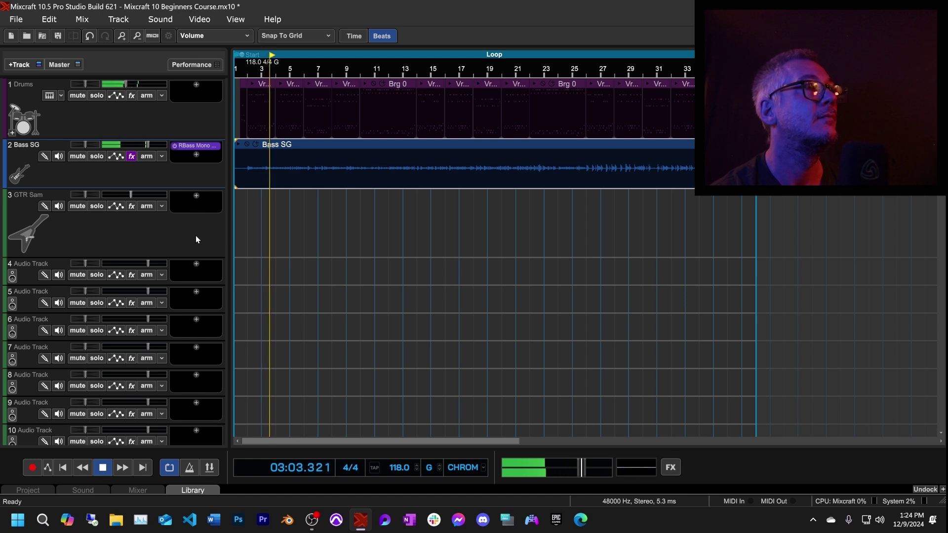
{"action": "left_click", "coordinate": [102, 468]}
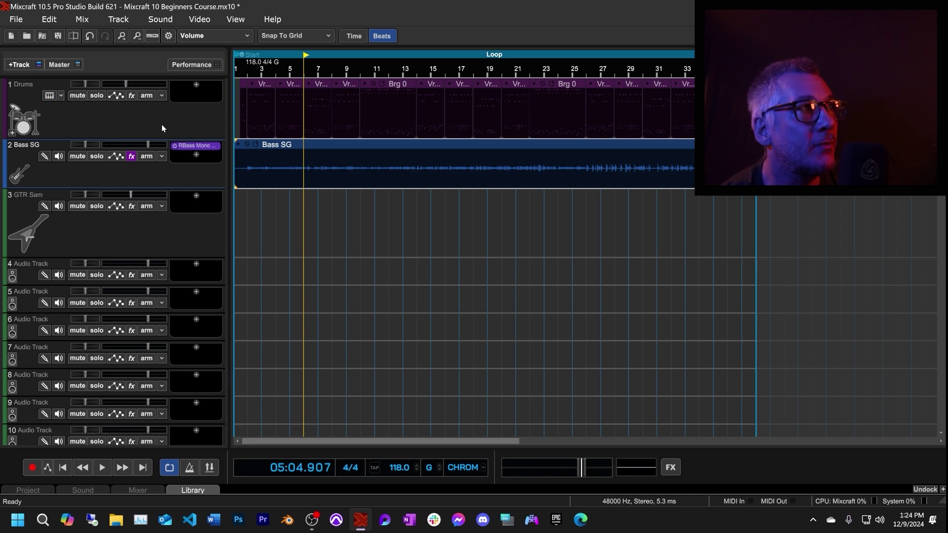
- Bring up the SSD5 drum sampler on the Drums track and show its Mix page
{"action": "left_click", "coordinate": [49, 97]}
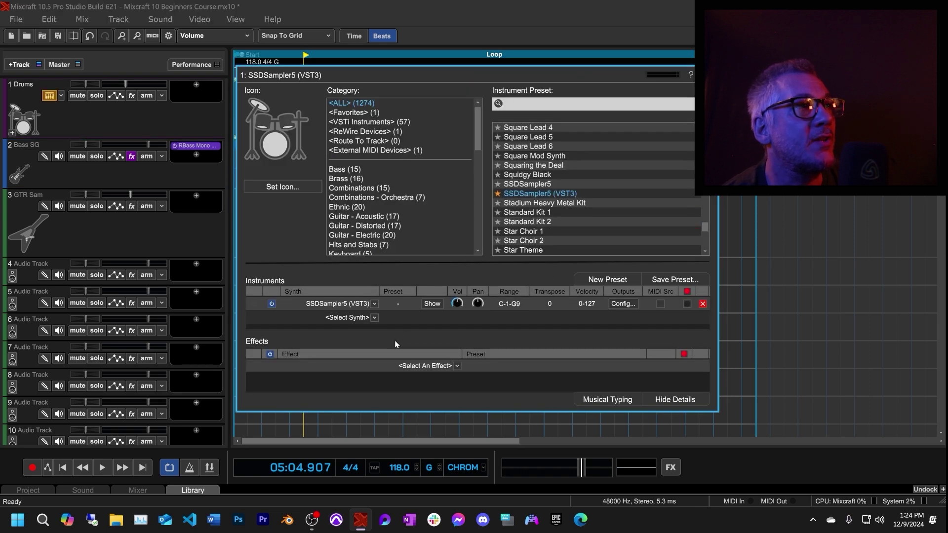
{"action": "left_click", "coordinate": [432, 304]}
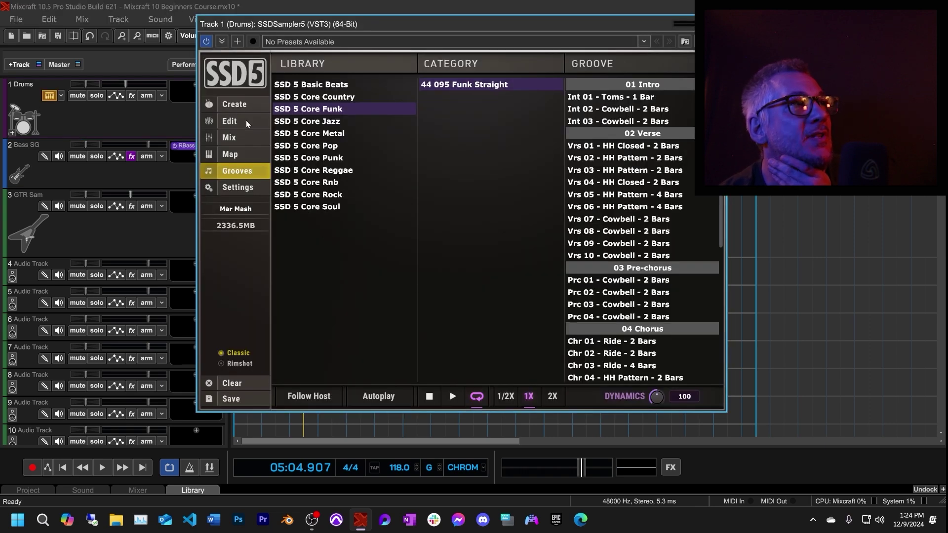
{"action": "left_click", "coordinate": [248, 138]}
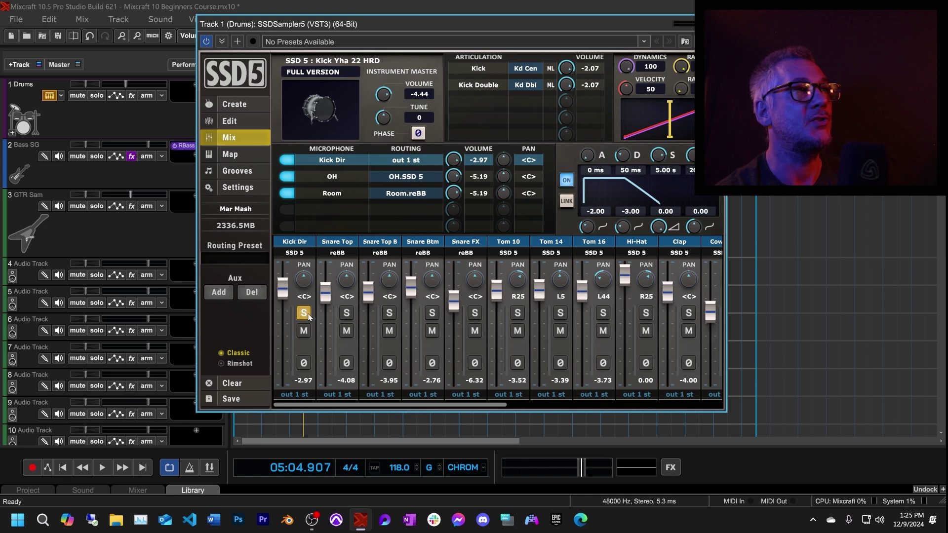
- Render the soloed Kick Dir channel to a new audio track with Mix To New Audio Track
{"action": "right_click", "coordinate": [92, 124]}
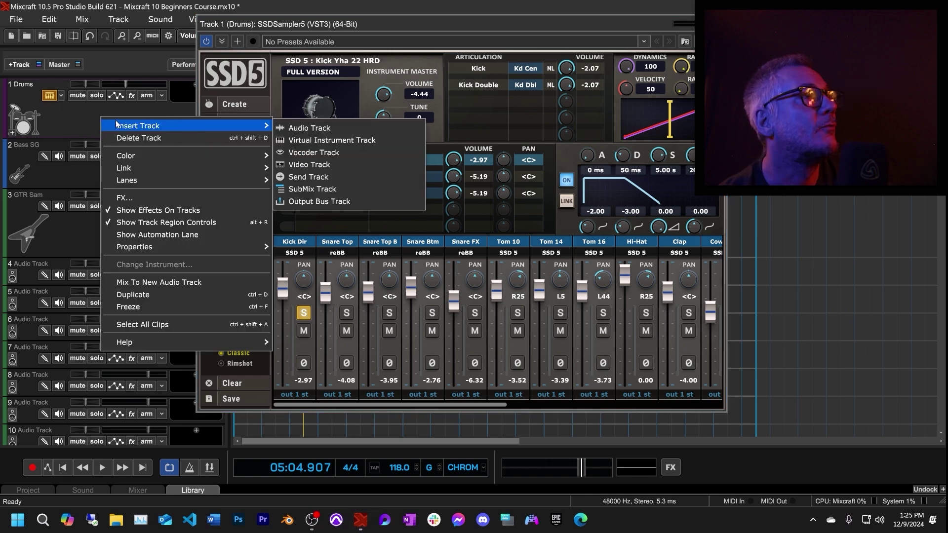
{"action": "right_click", "coordinate": [70, 117]}
{"action": "right_click", "coordinate": [70, 116]}
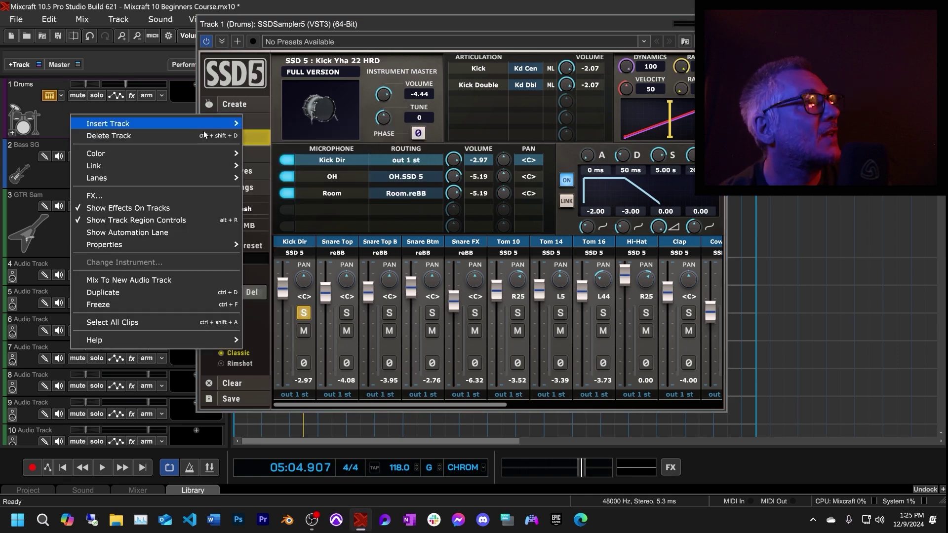
{"action": "left_click", "coordinate": [198, 280]}
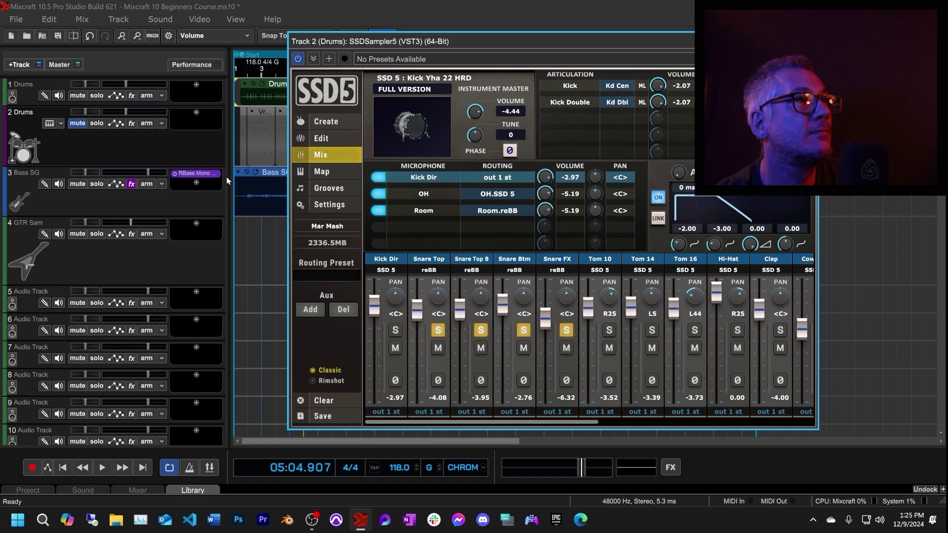
- Unmute the new kick track and render the soloed snares to another new audio track
{"action": "left_click", "coordinate": [77, 126]}
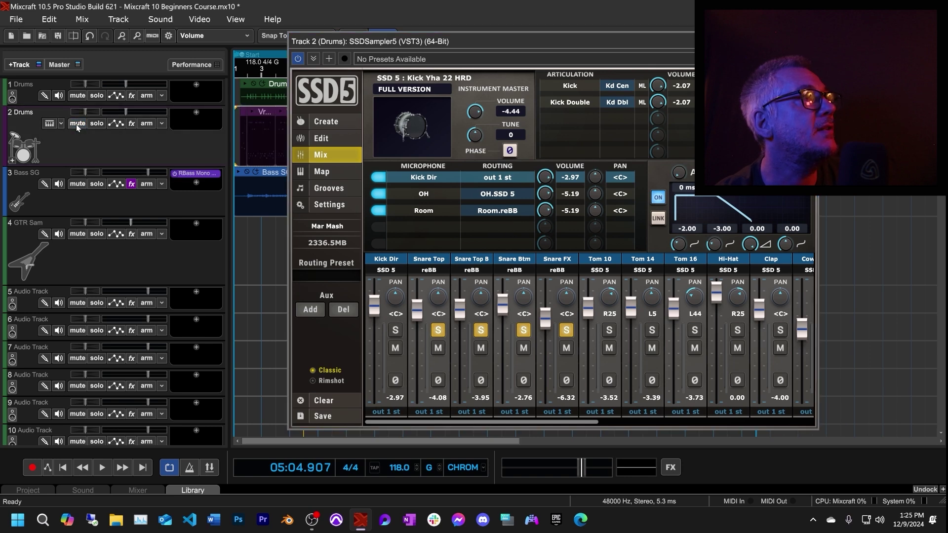
{"action": "right_click", "coordinate": [120, 140]}
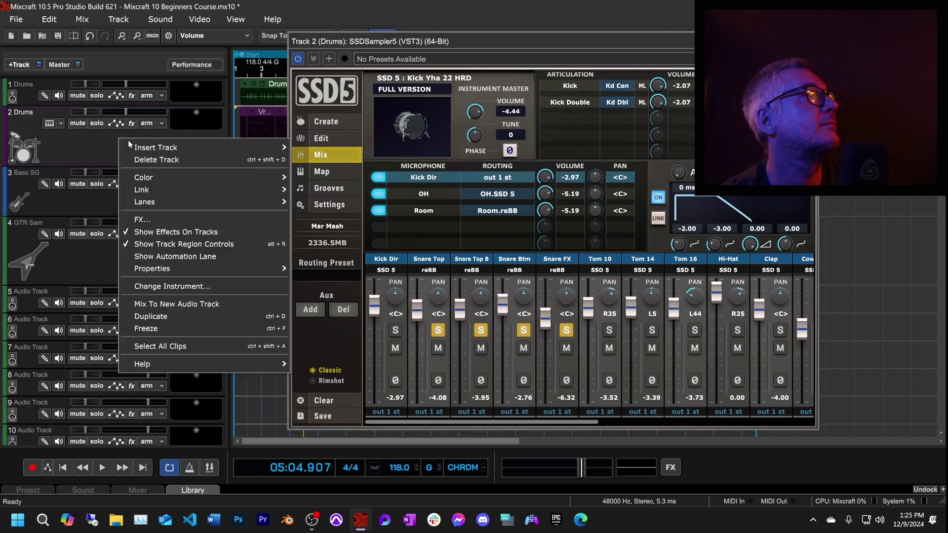
{"action": "left_click", "coordinate": [220, 306]}
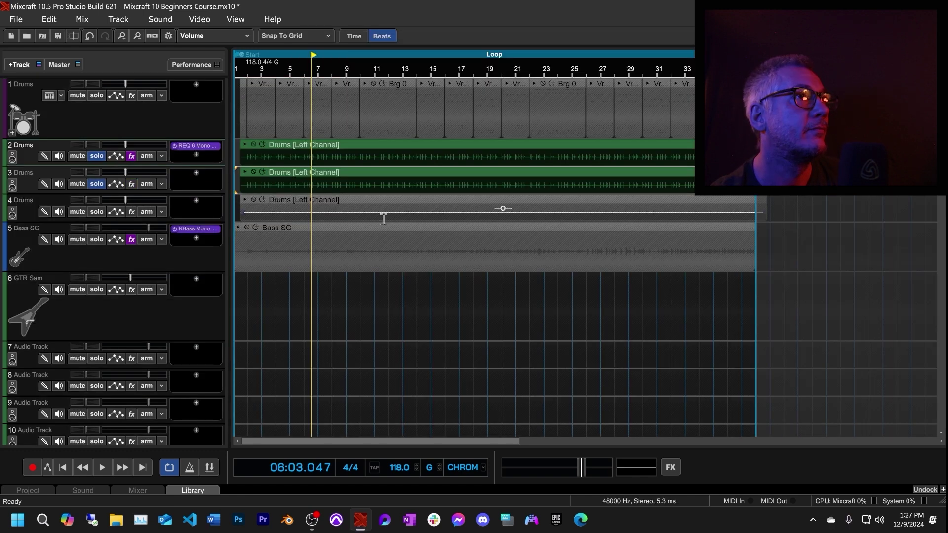
- Name the rendered tracks Kick Lo and Kick Hi, and copy Kick Lo's REQ 6 Mono onto Kick Hi
{"action": "mouse_move", "coordinate": [337, 158]}
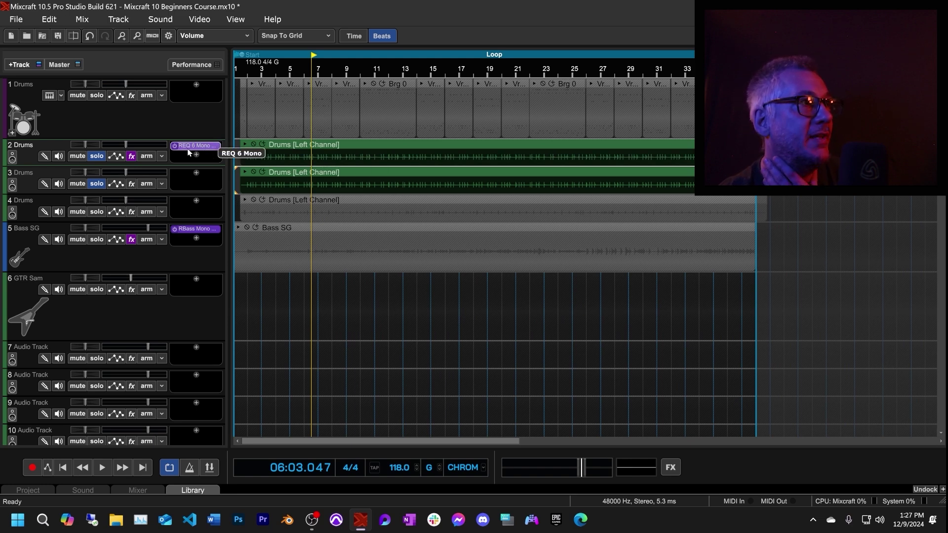
{"action": "double_click", "coordinate": [29, 145]}
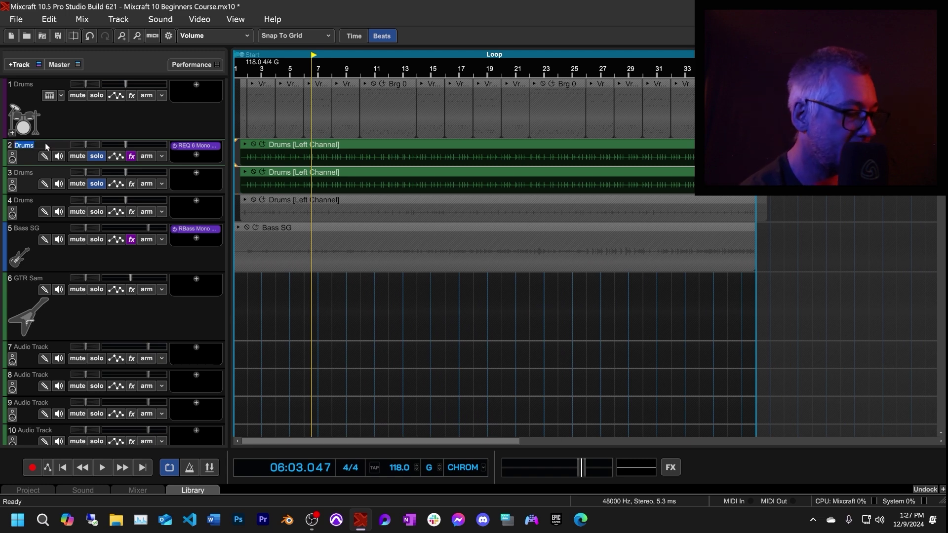
{"action": "type", "text": "Kick Lo"}
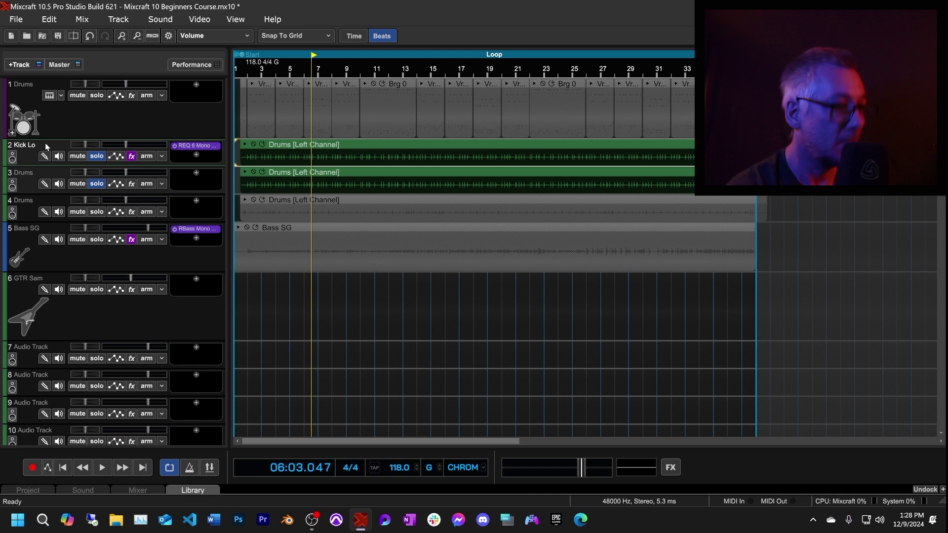
{"action": "left_click", "coordinate": [30, 175]}
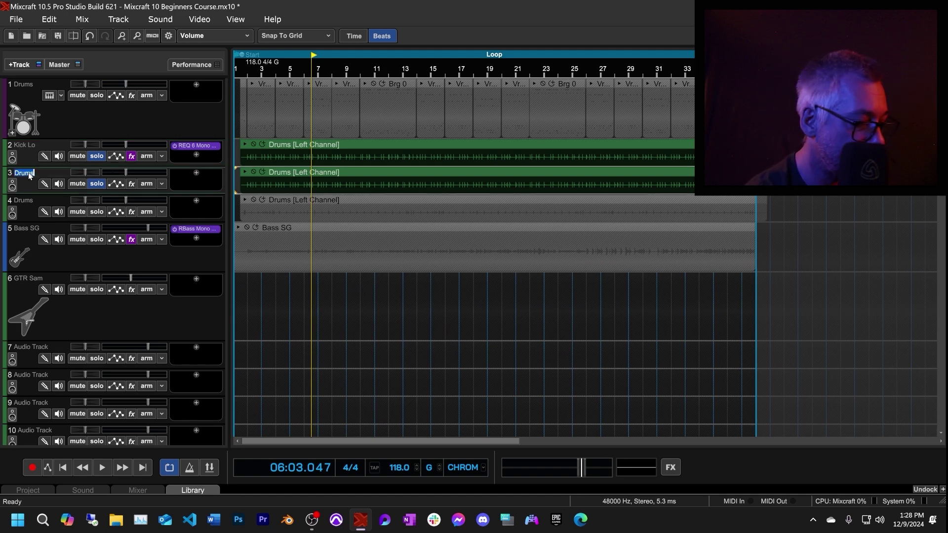
{"action": "type", "text": "Kick Hi"}
{"action": "key", "text": "Return"}
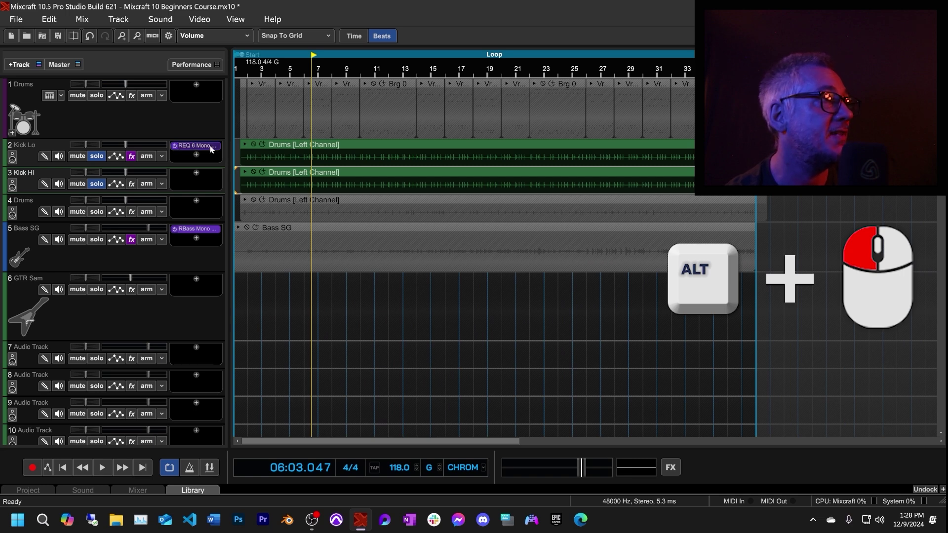
{"action": "left_click_drag", "start_coordinate": [211, 150], "coordinate": [210, 179]}
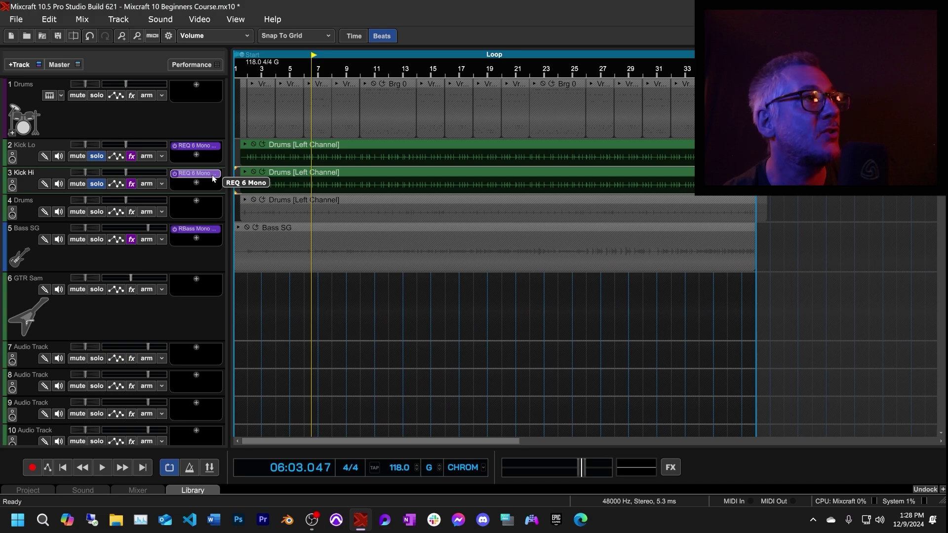
{"action": "left_click", "coordinate": [213, 176]}
- Reset Kick Hi's REQ 6 to flat and enable a band 1 low cut near 454 Hz
{"action": "left_click", "coordinate": [210, 147]}
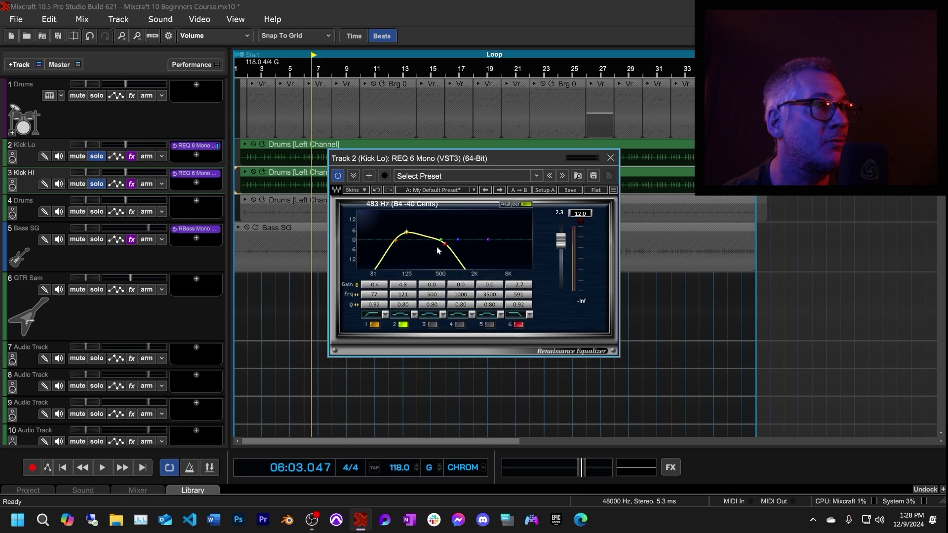
{"action": "left_click", "coordinate": [611, 158]}
{"action": "left_click", "coordinate": [205, 173]}
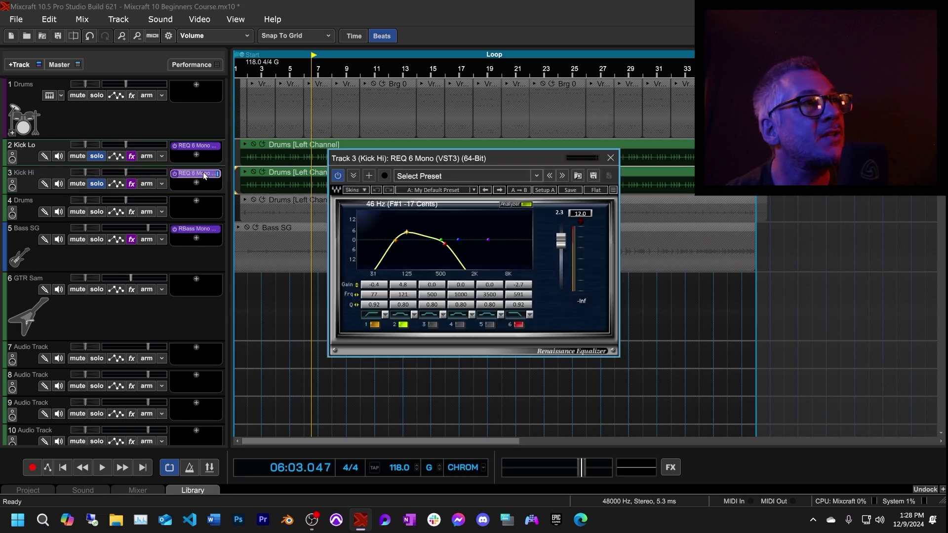
{"action": "left_click", "coordinate": [596, 190]}
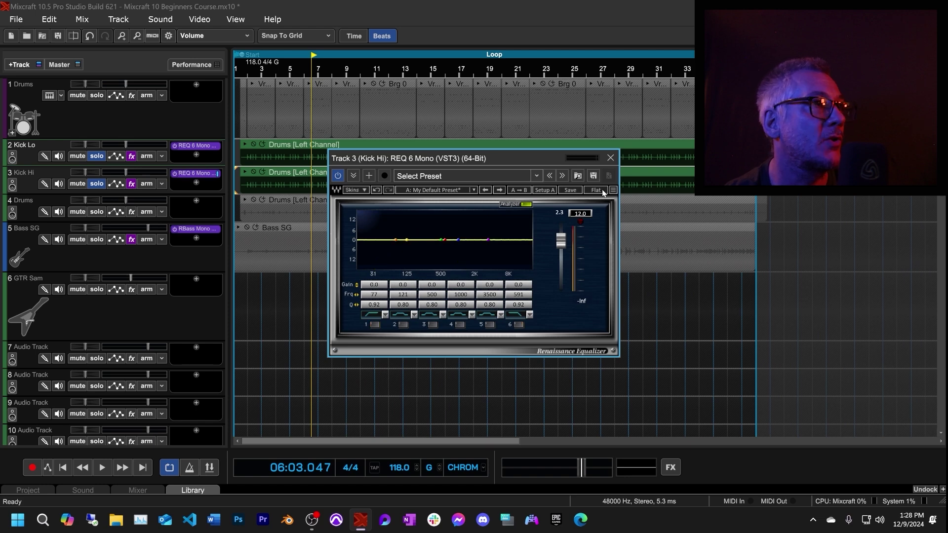
{"action": "left_click", "coordinate": [374, 325]}
{"action": "left_click_drag", "start_coordinate": [395, 240], "coordinate": [440, 248]}
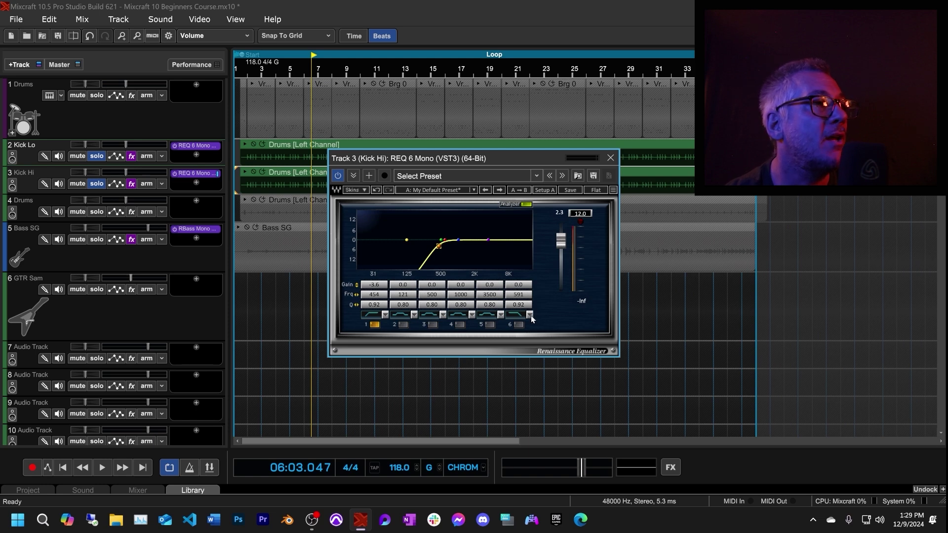
- Make band 6 a low-pass and raise band 4, widening the band-pass to about 4846 Hz
{"action": "left_click", "coordinate": [529, 315]}
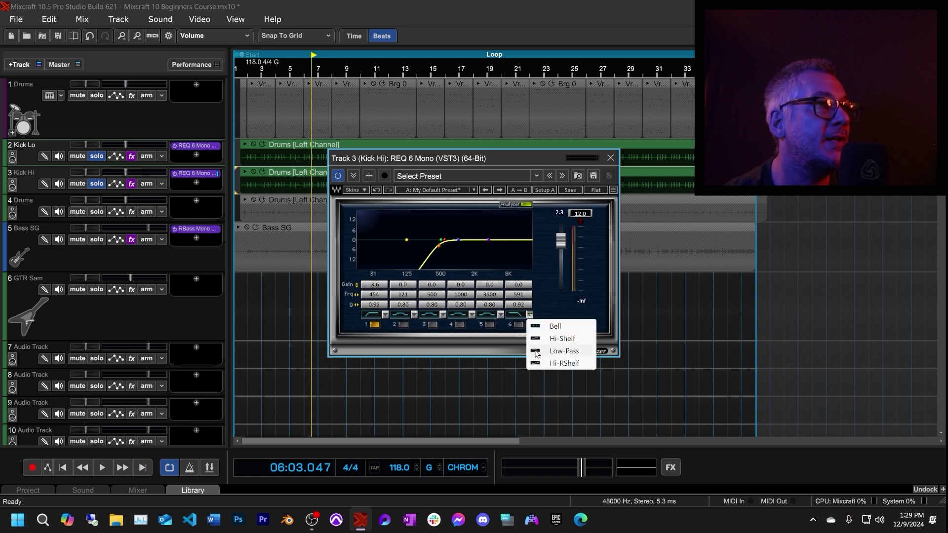
{"action": "left_click", "coordinate": [537, 351]}
{"action": "left_click", "coordinate": [518, 325]}
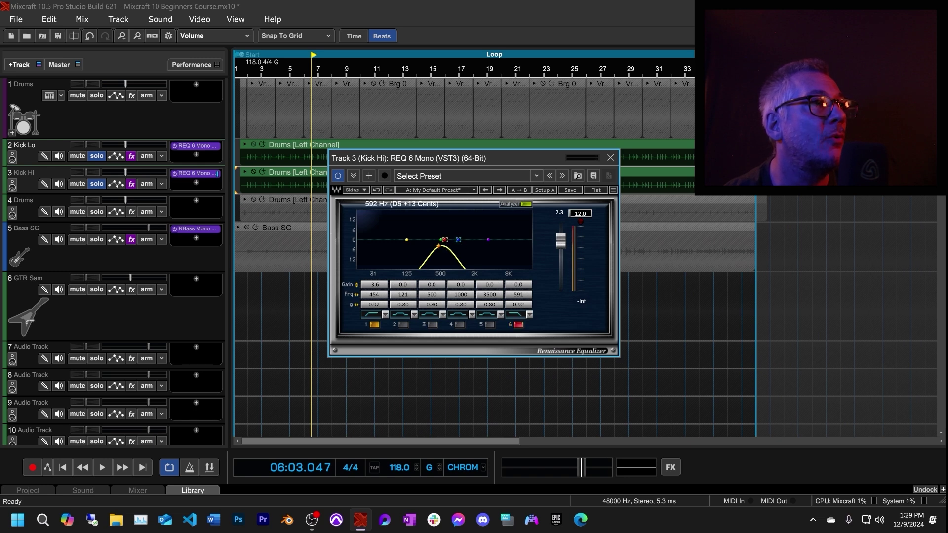
{"action": "left_click_drag", "start_coordinate": [458, 240], "coordinate": [510, 243]}
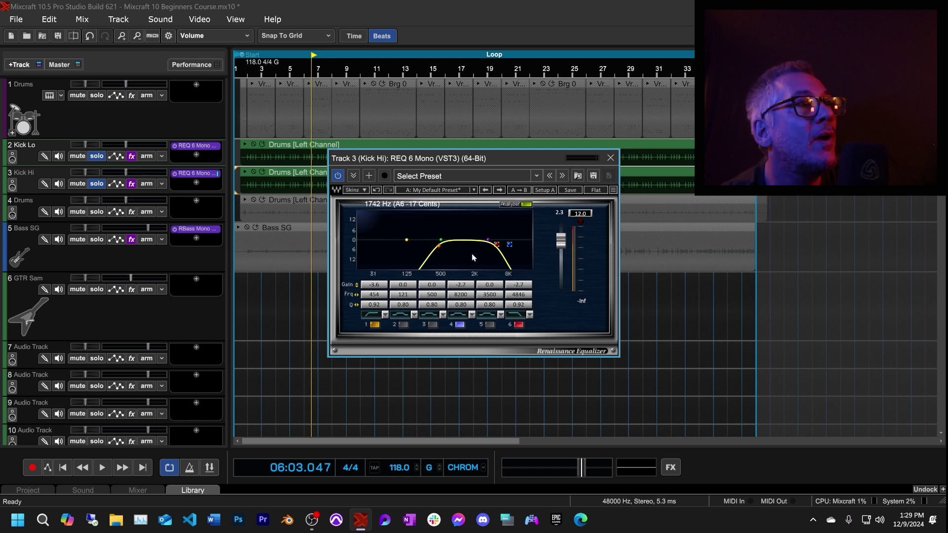
{"action": "left_click_drag", "start_coordinate": [525, 158], "coordinate": [655, 109]}
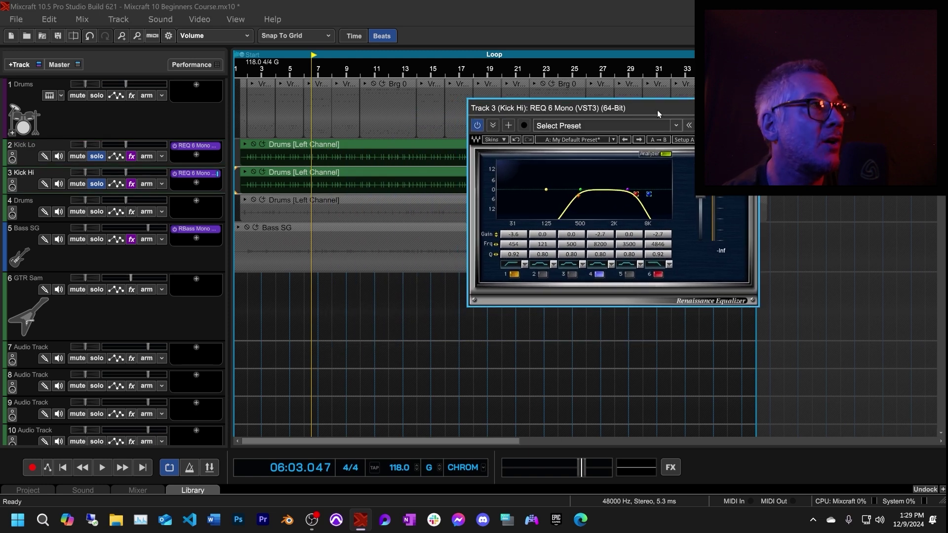
{"action": "left_click", "coordinate": [256, 65]}
- Play from bar 2, unsolo Kick Hi, raise Kick Lo's REQ output to 4.1 dB, close both EQs
{"action": "left_click", "coordinate": [103, 468]}
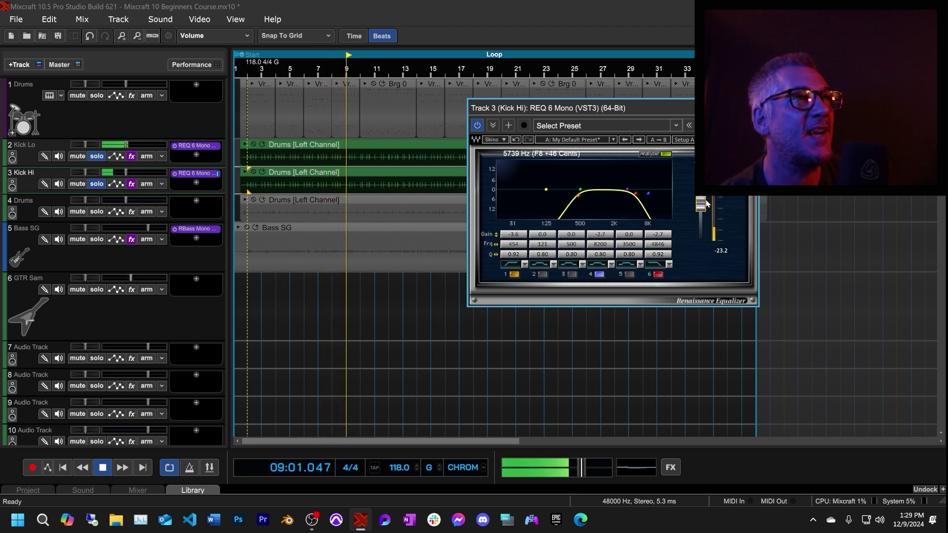
{"action": "left_click", "coordinate": [202, 148]}
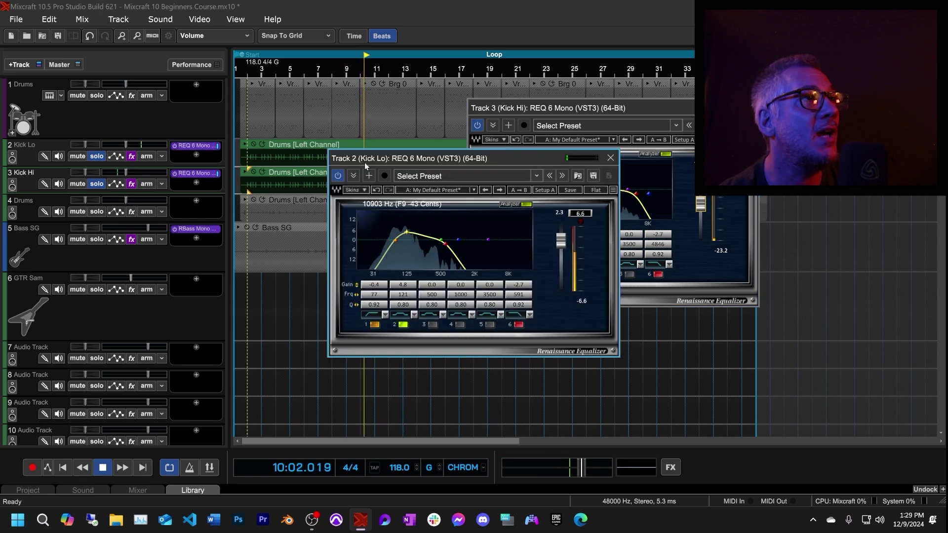
{"action": "left_click", "coordinate": [90, 185]}
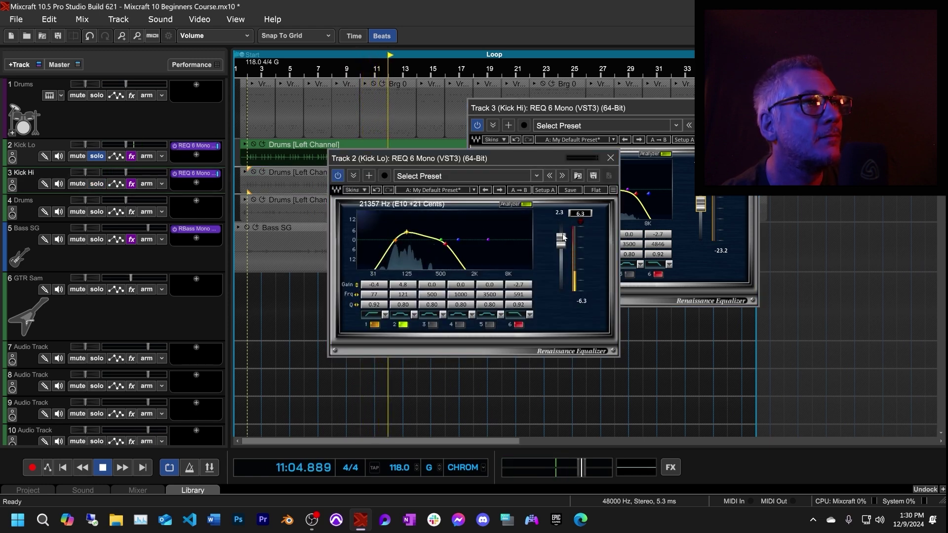
{"action": "left_click_drag", "start_coordinate": [564, 237], "coordinate": [564, 234]}
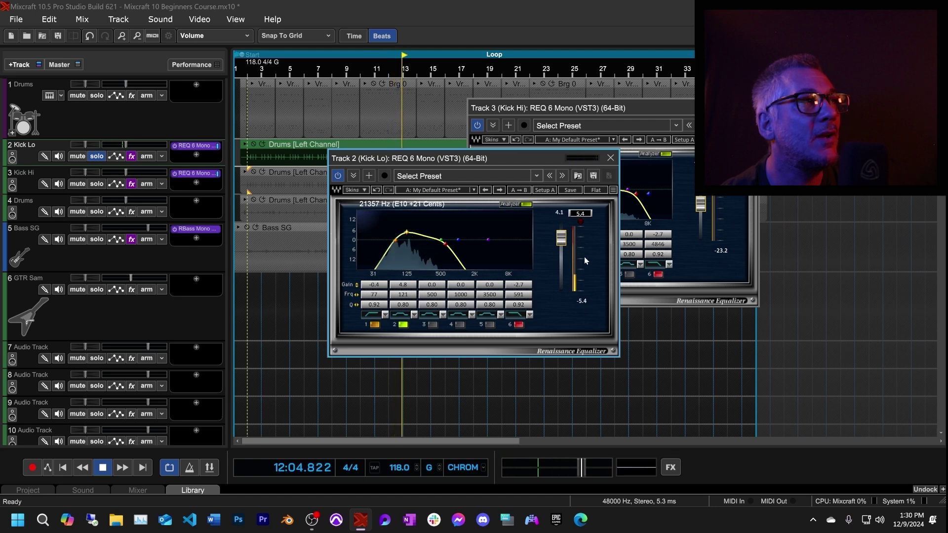
{"action": "left_click", "coordinate": [611, 159]}
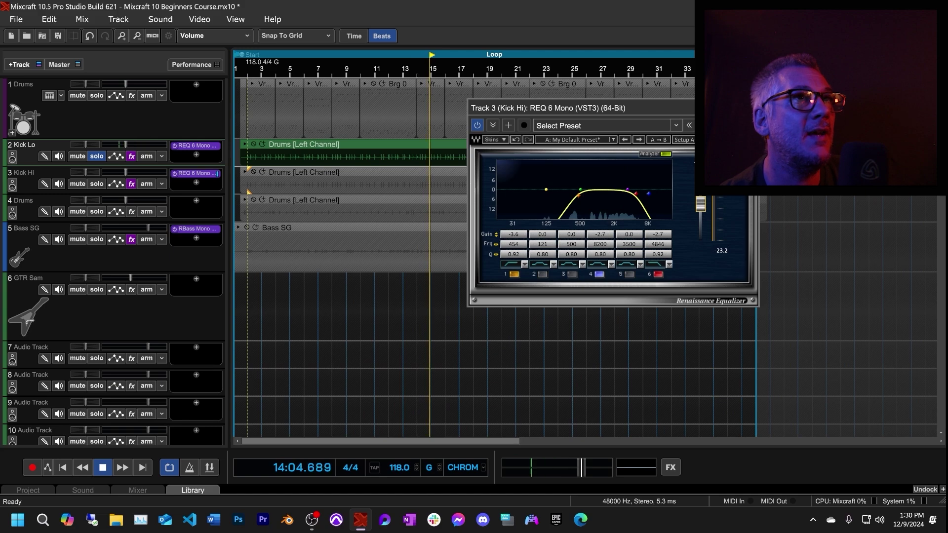
{"action": "left_click", "coordinate": [752, 108]}
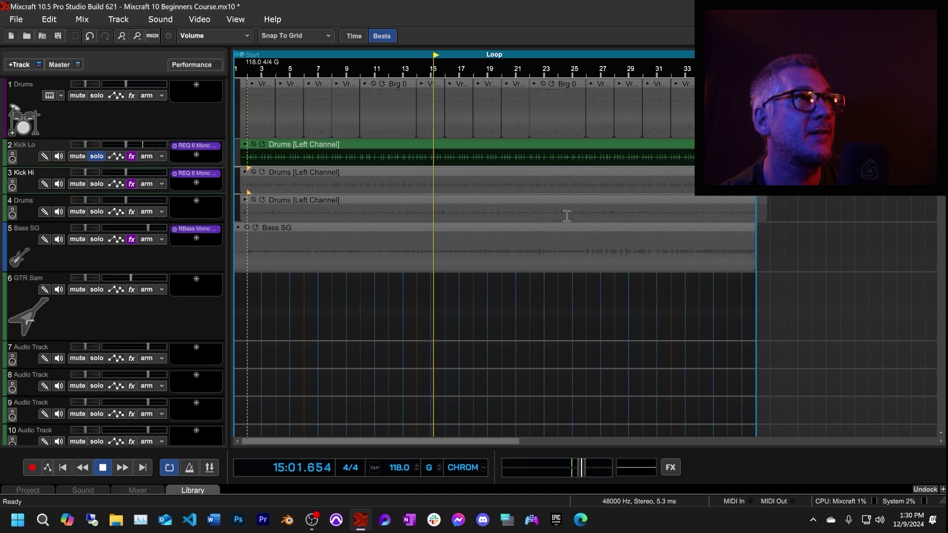
- Add Submarine Mono to Kick Lo from Recently Used and load the Heavy Kick preset
{"action": "left_click", "coordinate": [196, 156]}
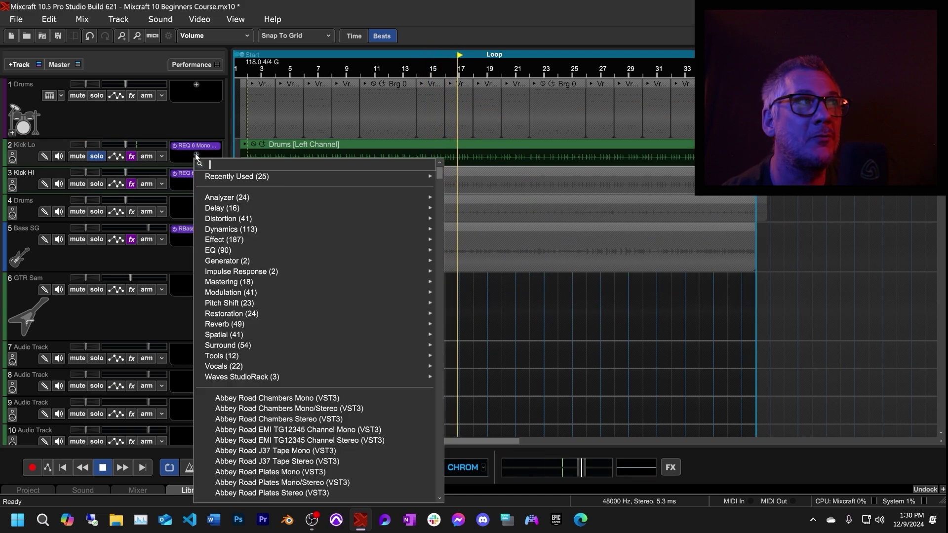
{"action": "mouse_move", "coordinate": [283, 178]}
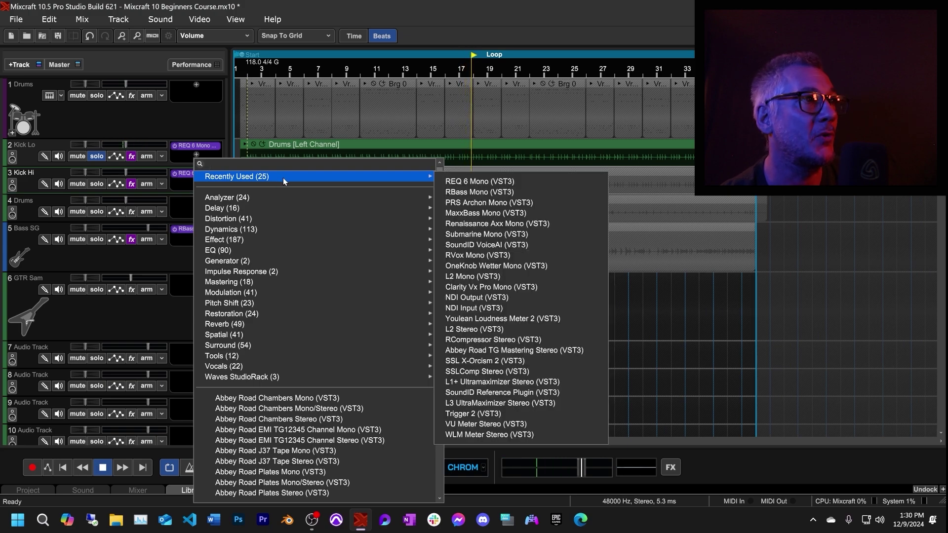
{"action": "left_click", "coordinate": [496, 235]}
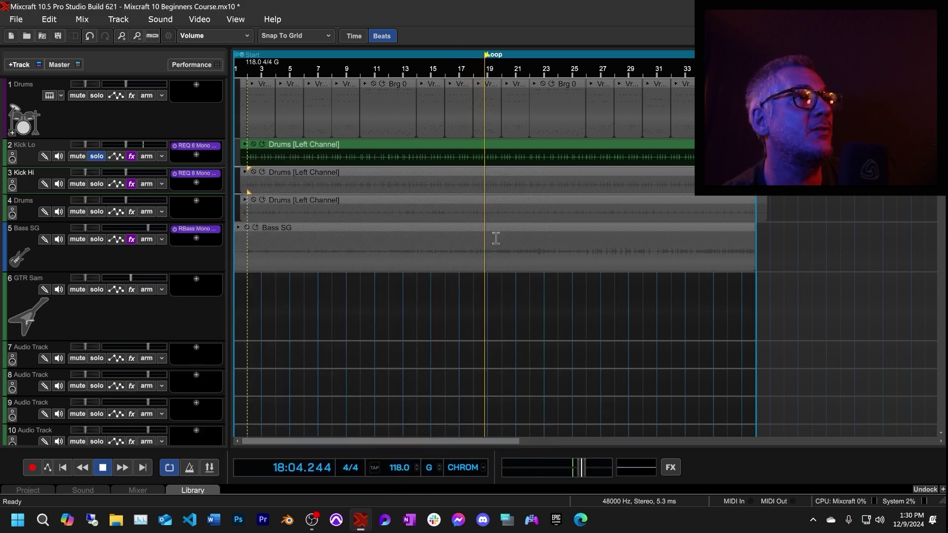
{"action": "left_click", "coordinate": [517, 151]}
{"action": "mouse_move", "coordinate": [524, 154]}
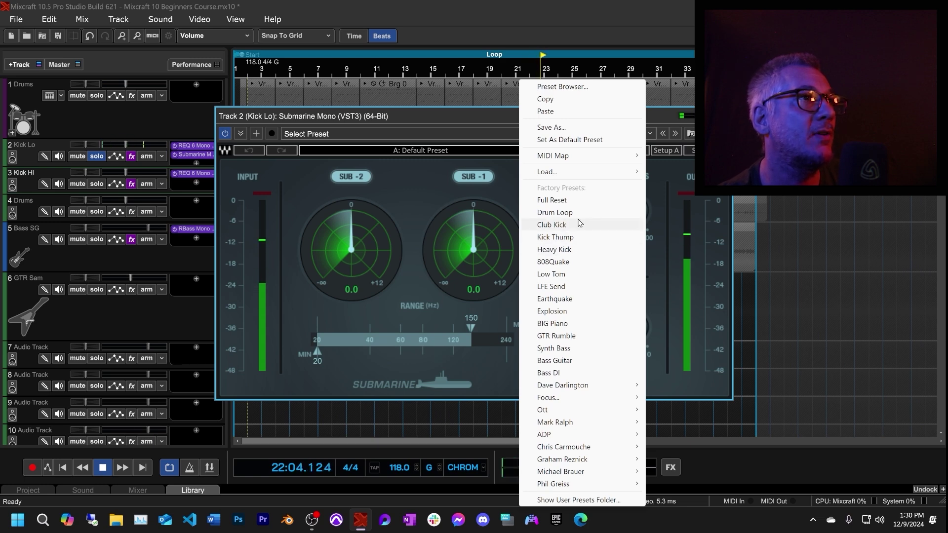
{"action": "left_click", "coordinate": [573, 249]}
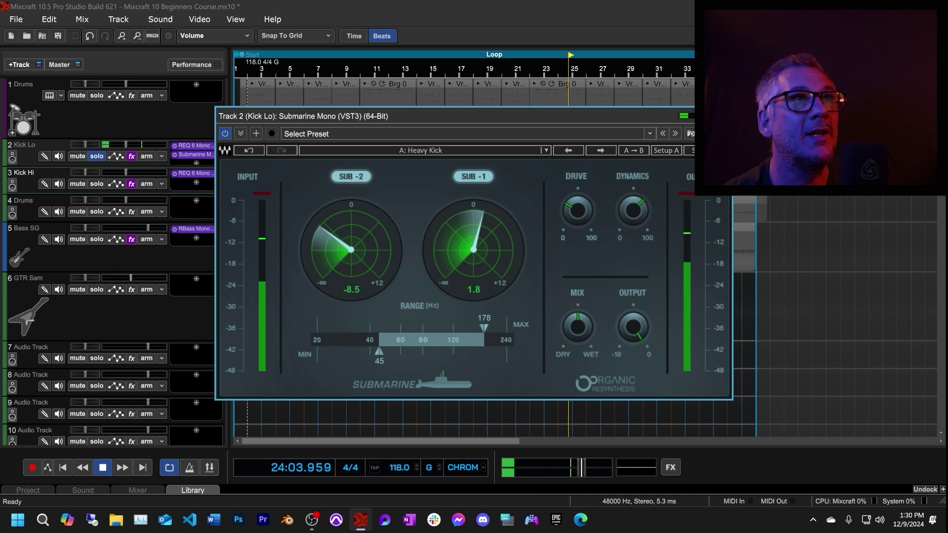
- Close Submarine, solo Kick Hi and Drums alongside Kick Lo, and adjust the Drums track volume
{"action": "left_click", "coordinate": [726, 116]}
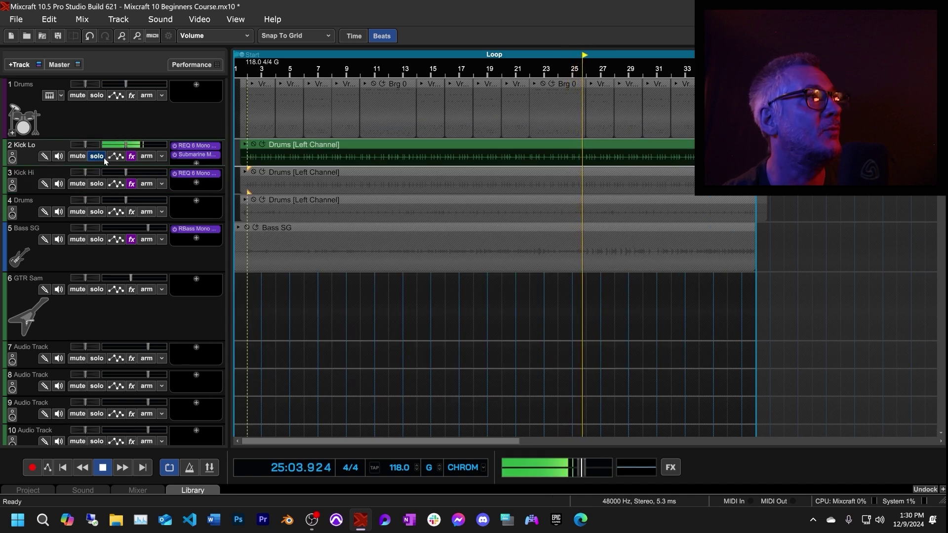
{"action": "left_click", "coordinate": [97, 183]}
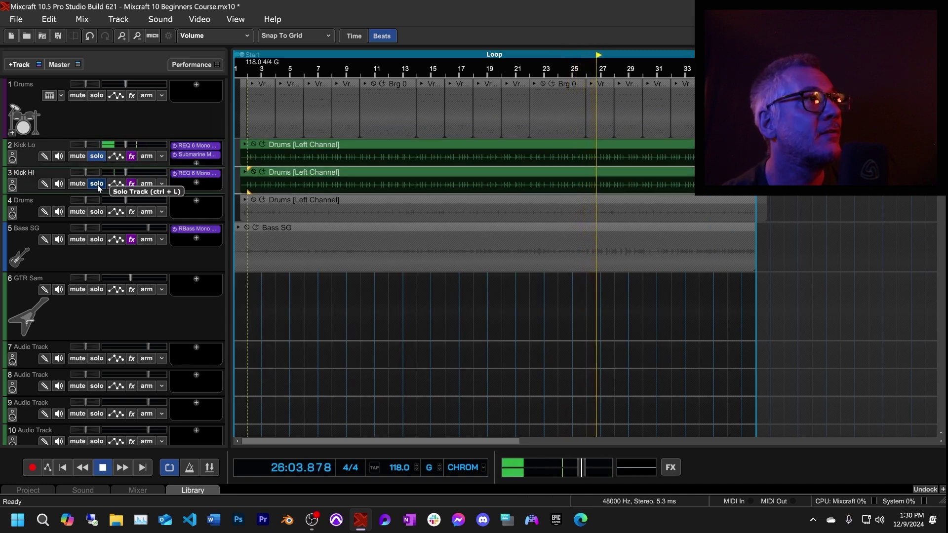
{"action": "left_click", "coordinate": [97, 95]}
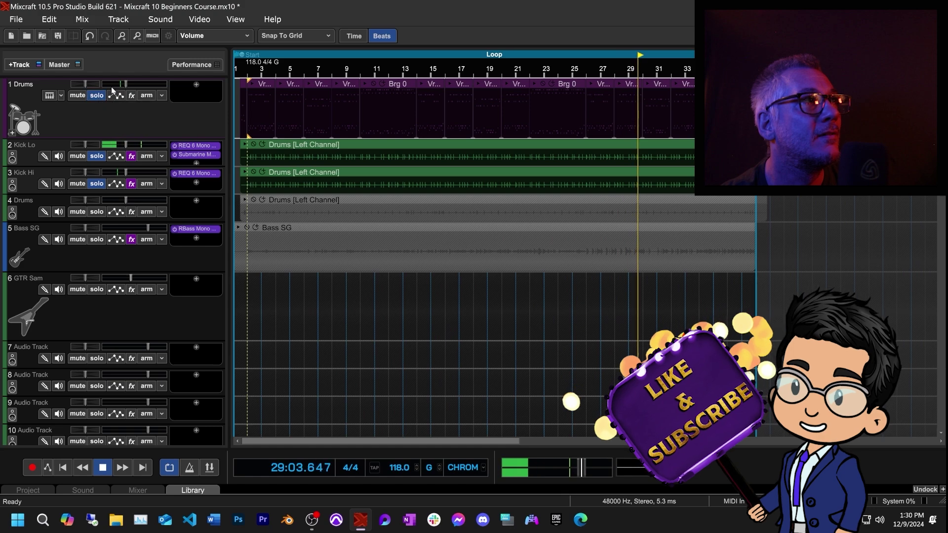
{"action": "mouse_move", "coordinate": [122, 85]}
{"action": "left_mouse_down"}
{"action": "mouse_move", "coordinate": [152, 89]}
{"action": "mouse_move", "coordinate": [134, 93]}
{"action": "left_mouse_up"}
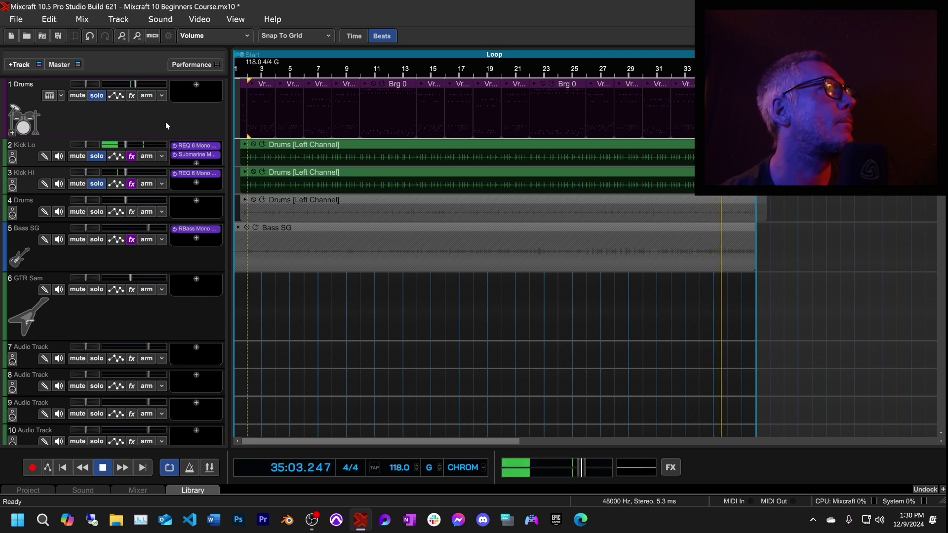
- Delete the leftover Drums track, stop playback, and unsolo Kick Hi, Kick Lo and Drums
{"action": "right_click", "coordinate": [25, 204]}
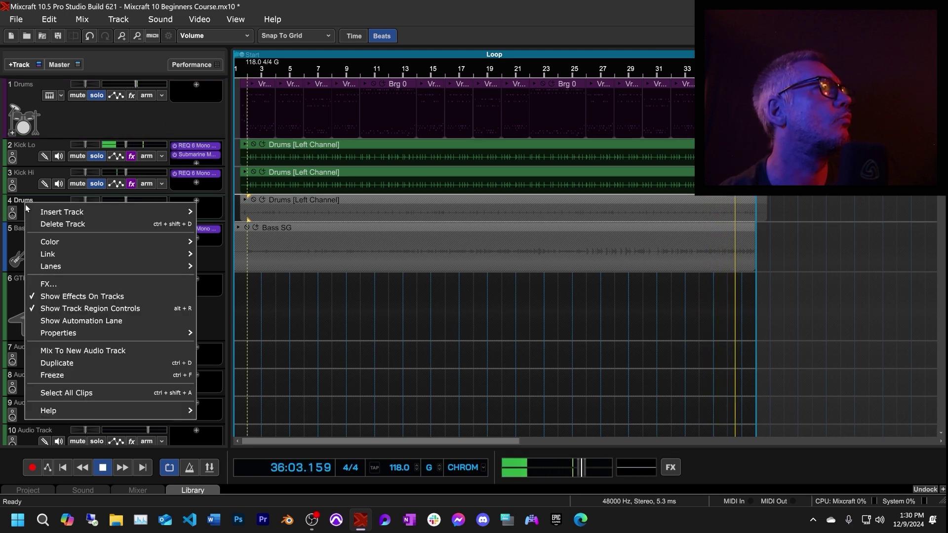
{"action": "left_click", "coordinate": [62, 222]}
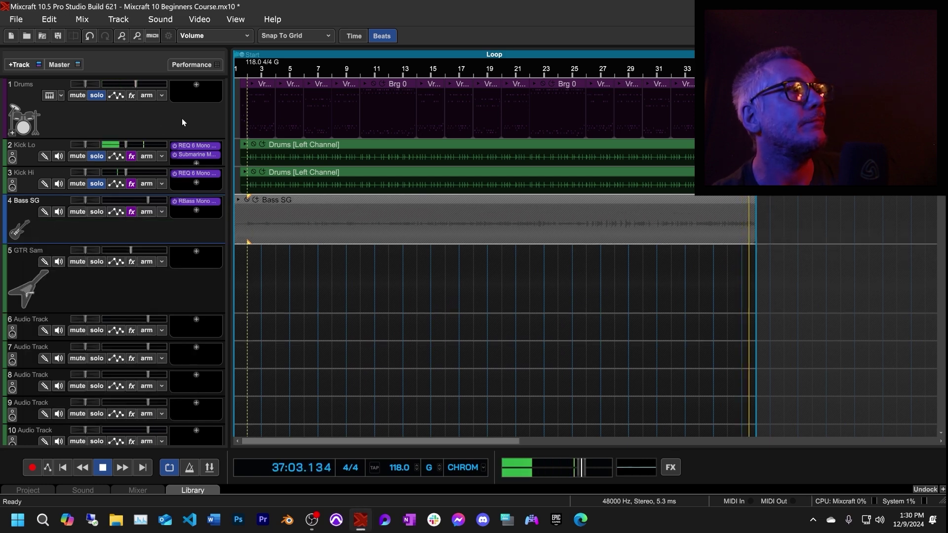
{"action": "left_click", "coordinate": [102, 468]}
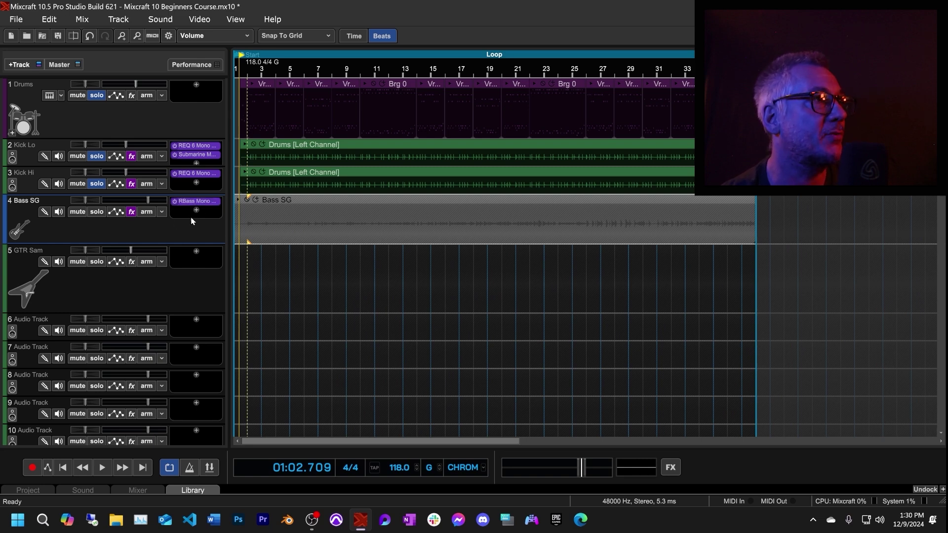
{"action": "left_click", "coordinate": [96, 183]}
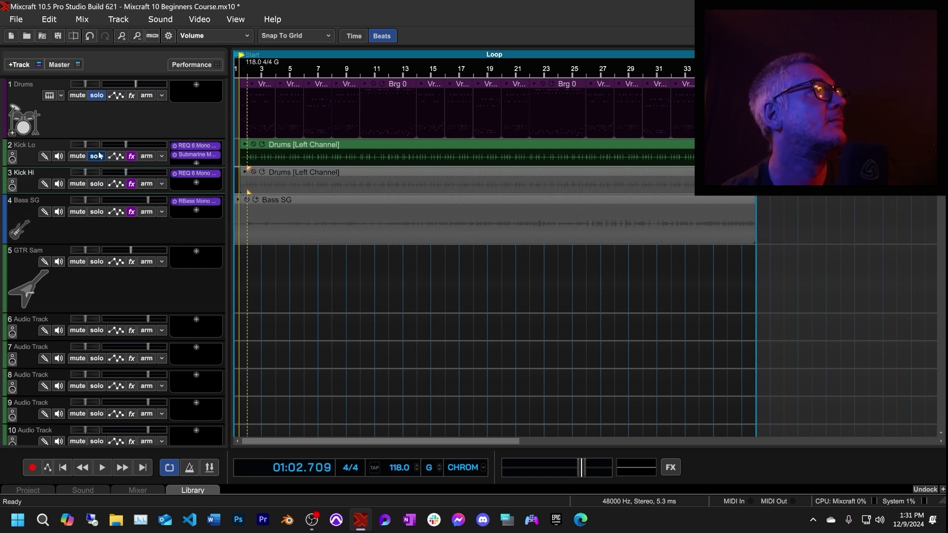
{"action": "left_click", "coordinate": [98, 156]}
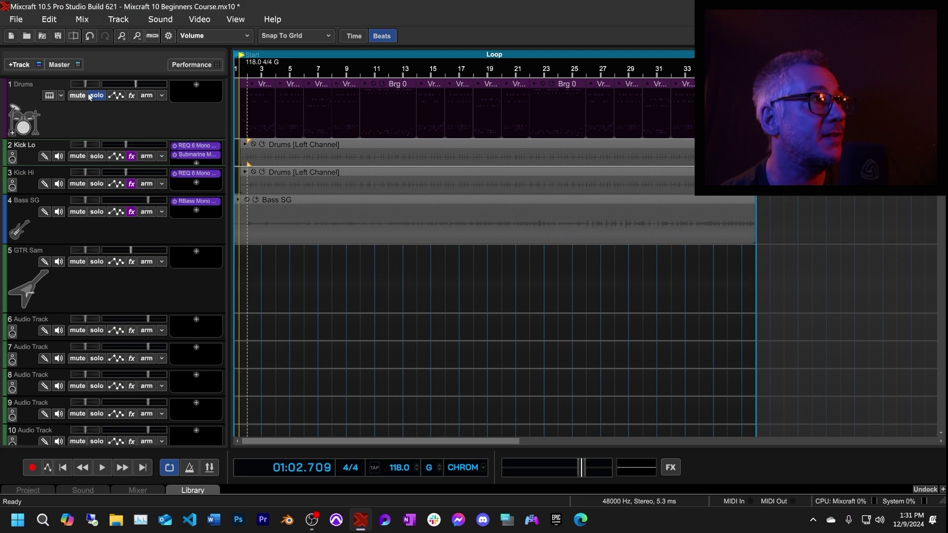
{"action": "left_click", "coordinate": [97, 96]}
- Duplicate the Bass SG track and remove RBass Mono from the copy on track 5
{"action": "right_click", "coordinate": [158, 224]}
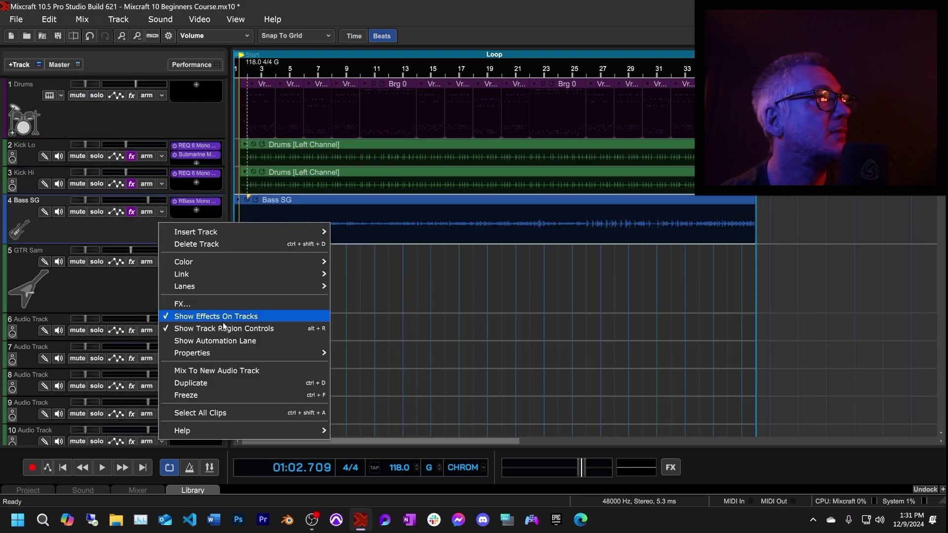
{"action": "left_click", "coordinate": [221, 389]}
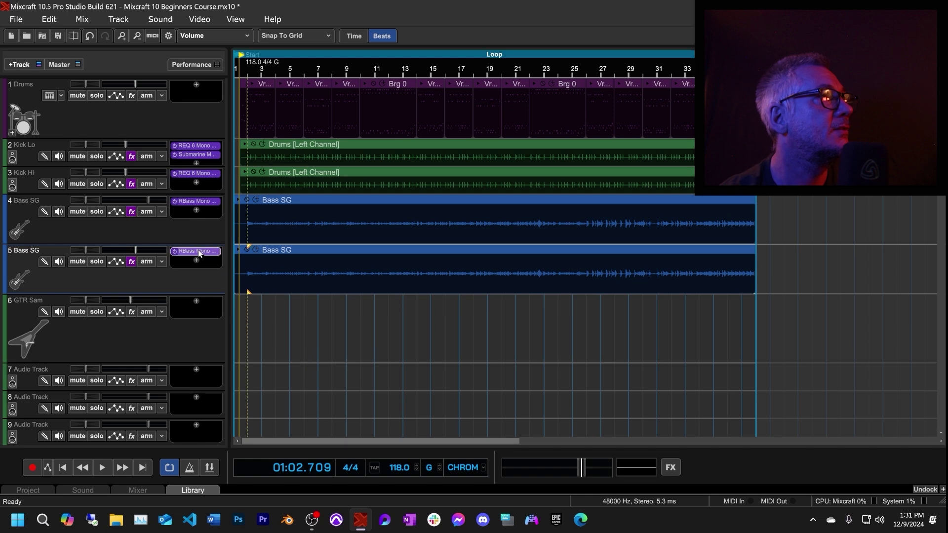
{"action": "right_click", "coordinate": [201, 247]}
{"action": "left_click", "coordinate": [201, 278]}
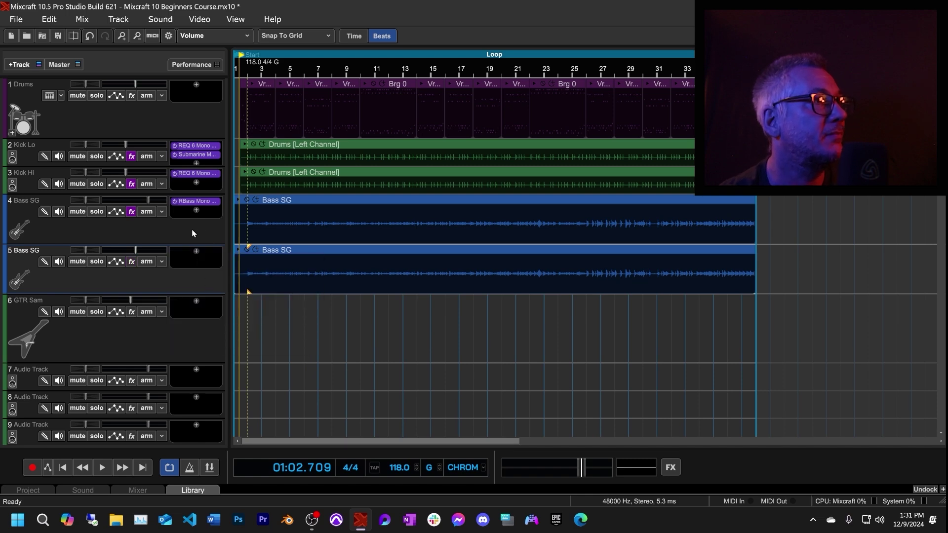
- Add REQ 6 Mono to track 4 and copy it onto track 5
{"action": "left_click", "coordinate": [197, 212]}
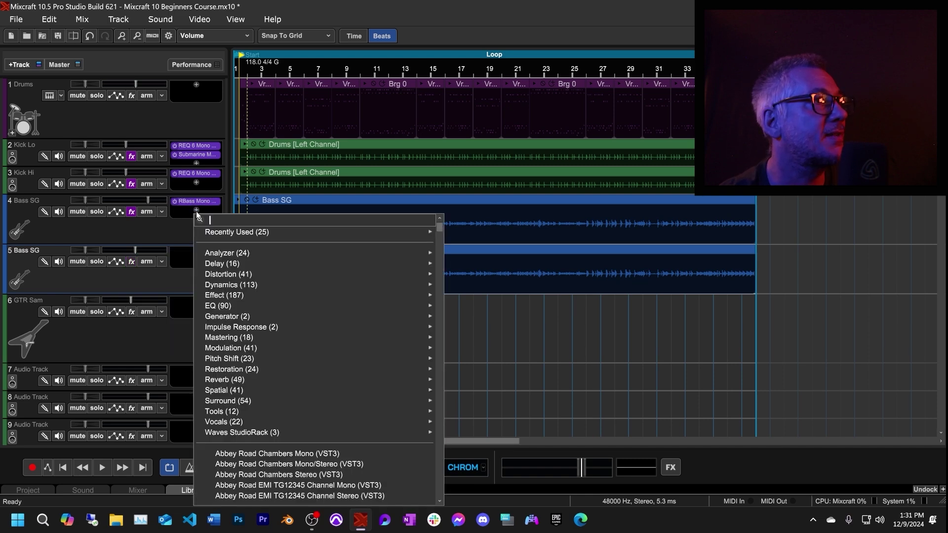
{"action": "mouse_move", "coordinate": [269, 231]}
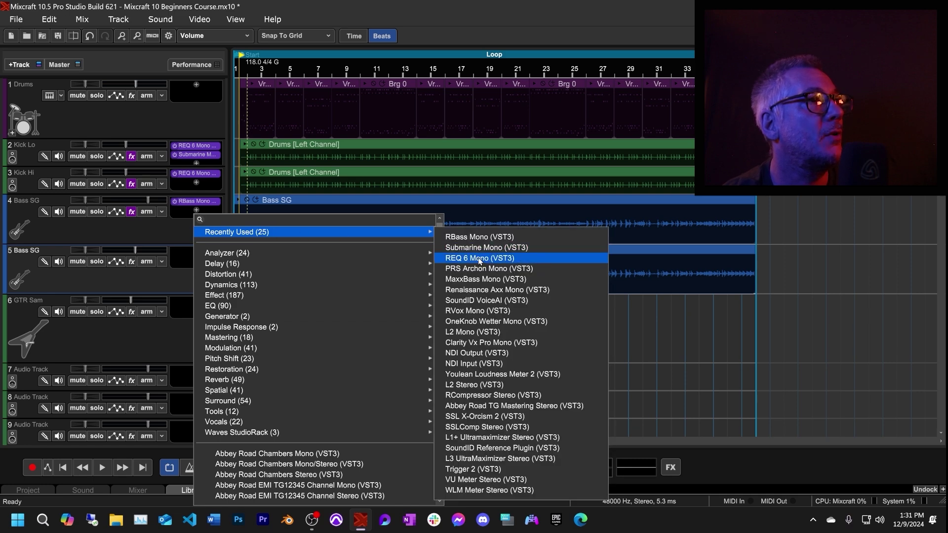
{"action": "left_click", "coordinate": [495, 258]}
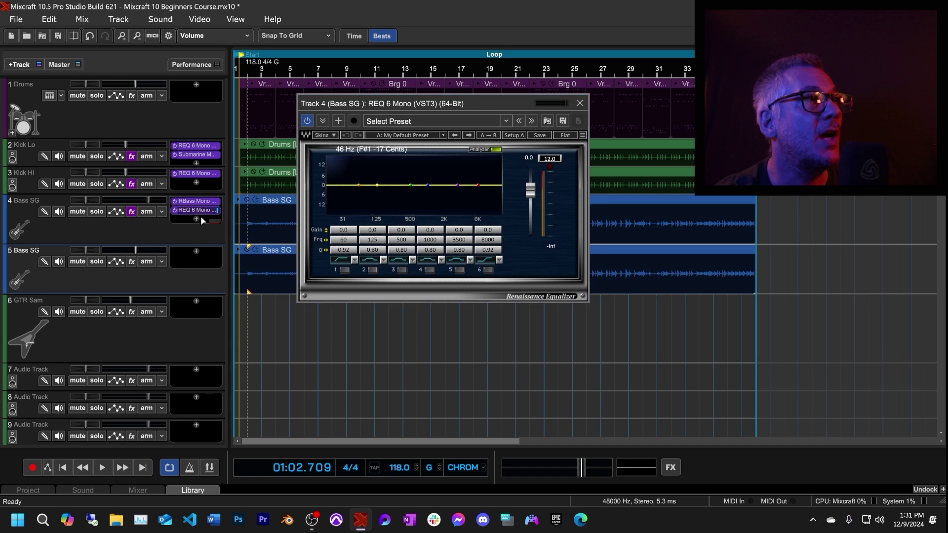
{"action": "left_click_drag", "start_coordinate": [203, 221], "coordinate": [201, 254]}
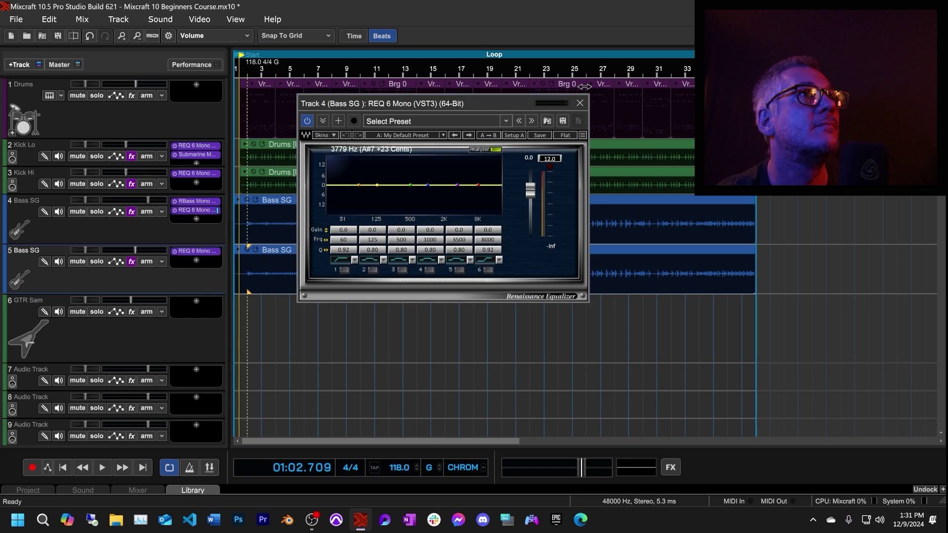
{"action": "left_click", "coordinate": [583, 103]}
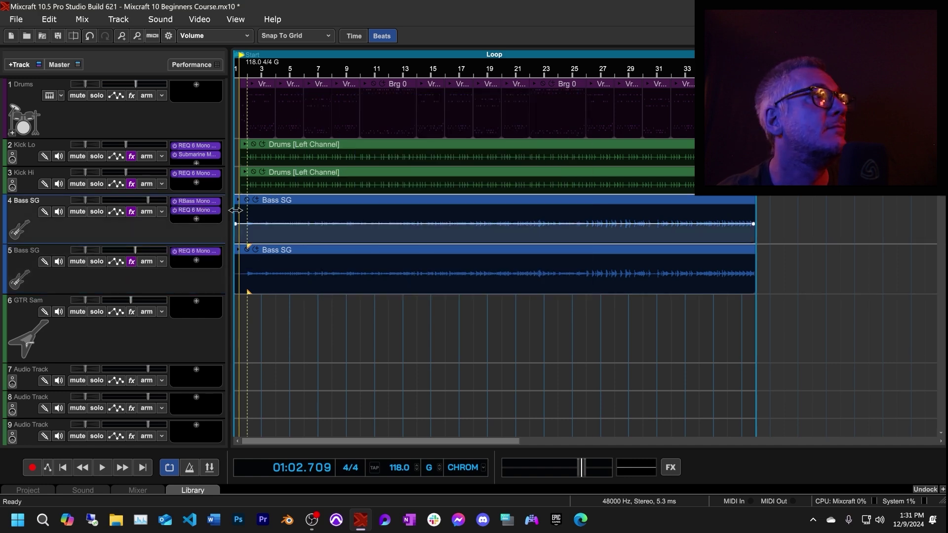
{"action": "left_click", "coordinate": [210, 214]}
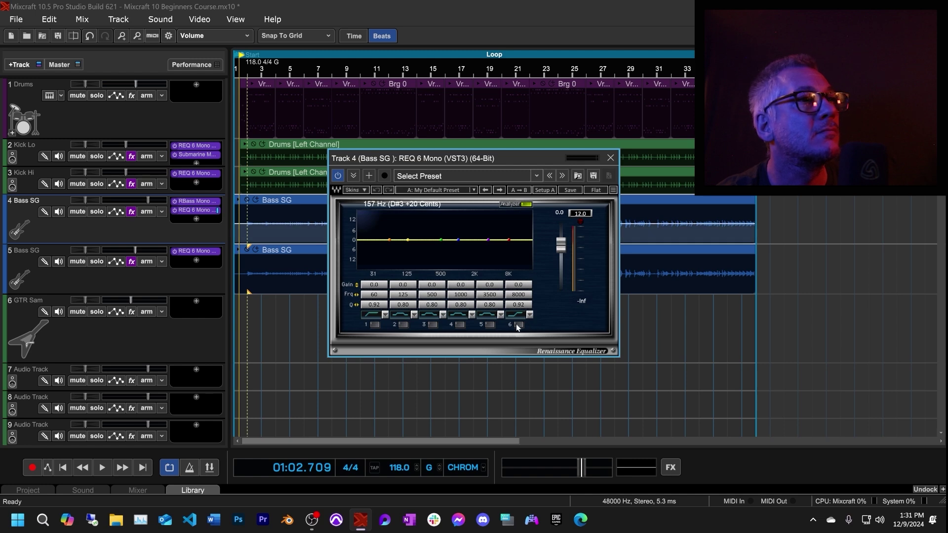
- Switch track 4's REQ 6 band 6 to Low-Pass with its cutoff near 4800 Hz
{"action": "left_click", "coordinate": [530, 315]}
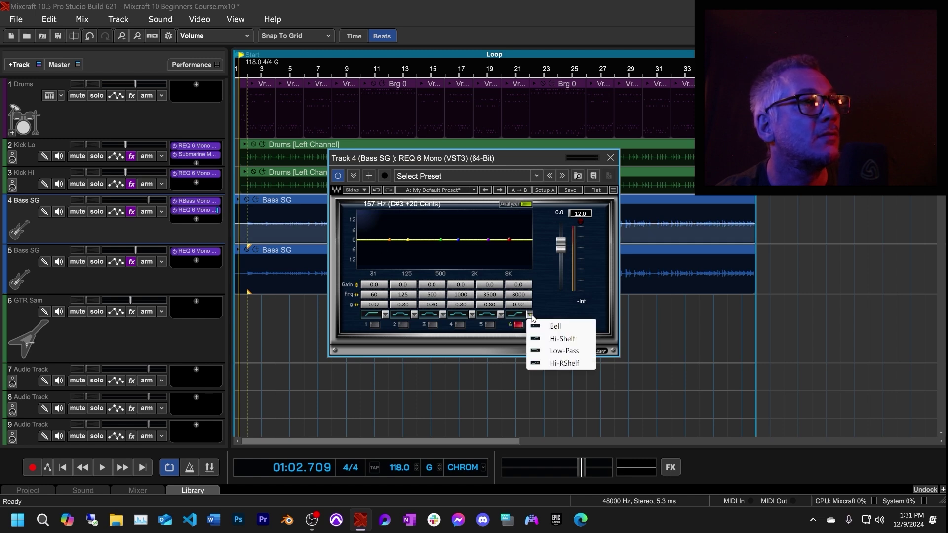
{"action": "left_click", "coordinate": [540, 351]}
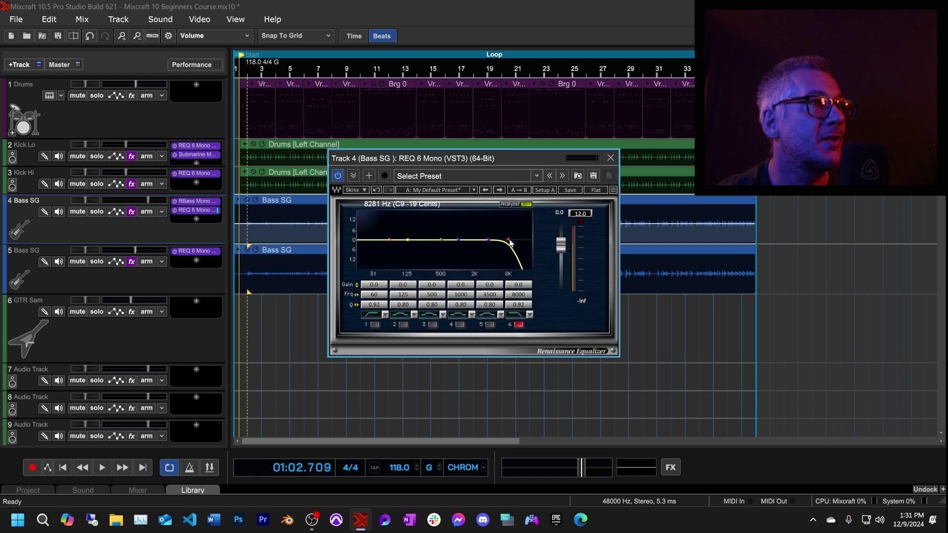
{"action": "left_click_drag", "start_coordinate": [510, 239], "coordinate": [497, 243]}
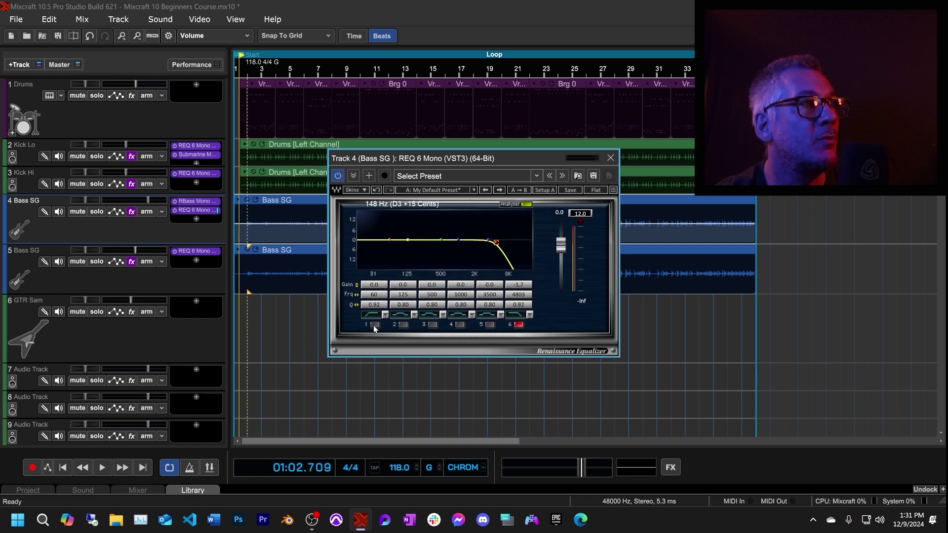
- In Kick Lo's REQ 6, move band 1 to 39 Hz, nudge band 2 down, lower the roll-off
{"action": "left_click", "coordinate": [190, 147]}
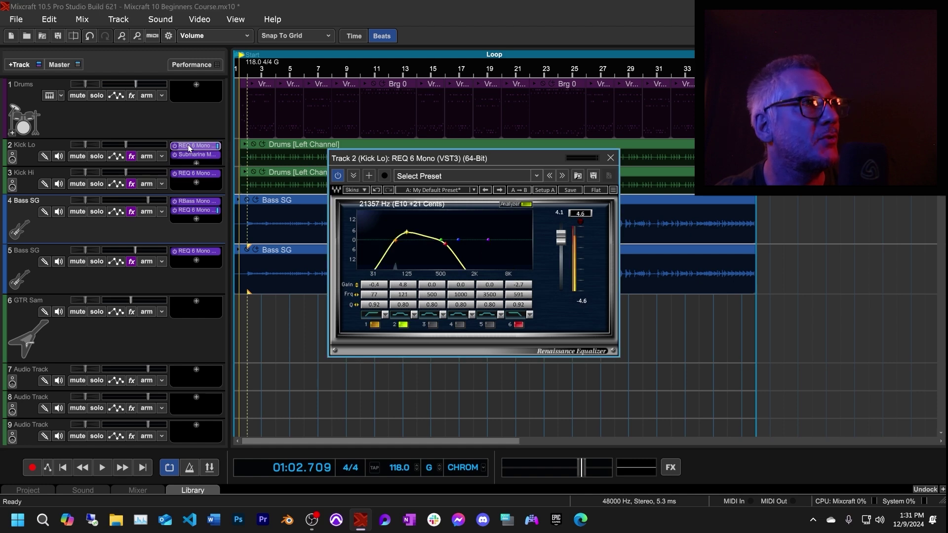
{"action": "left_click_drag", "start_coordinate": [512, 161], "coordinate": [625, 98]}
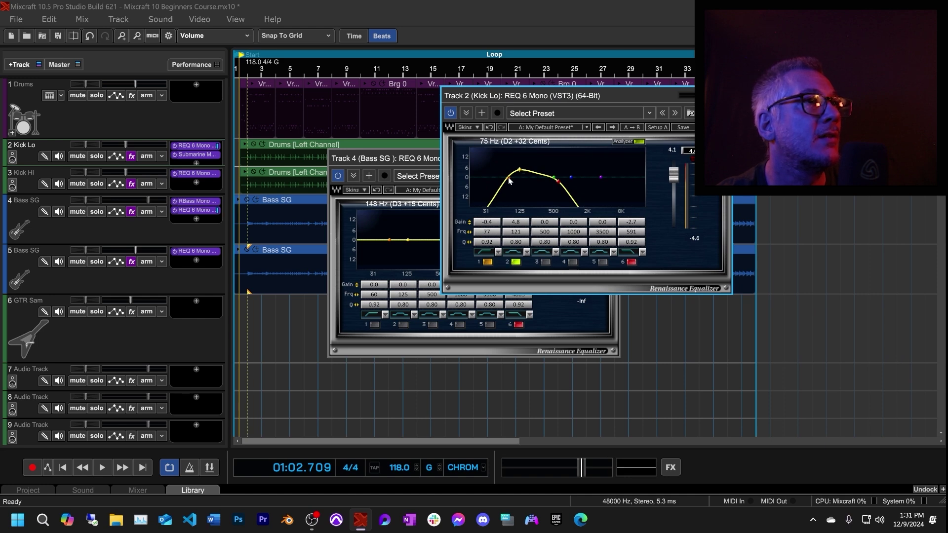
{"action": "mouse_move", "coordinate": [509, 180]}
{"action": "left_mouse_down"}
{"action": "mouse_move", "coordinate": [490, 181]}
{"action": "mouse_move", "coordinate": [517, 175]}
{"action": "mouse_move", "coordinate": [508, 172]}
{"action": "left_mouse_up"}
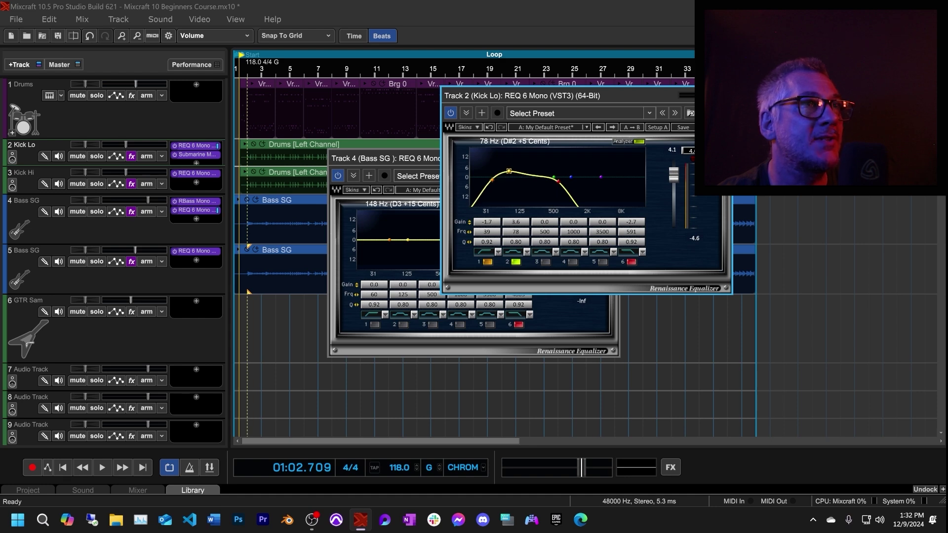
{"action": "left_click_drag", "start_coordinate": [510, 171], "coordinate": [504, 171]}
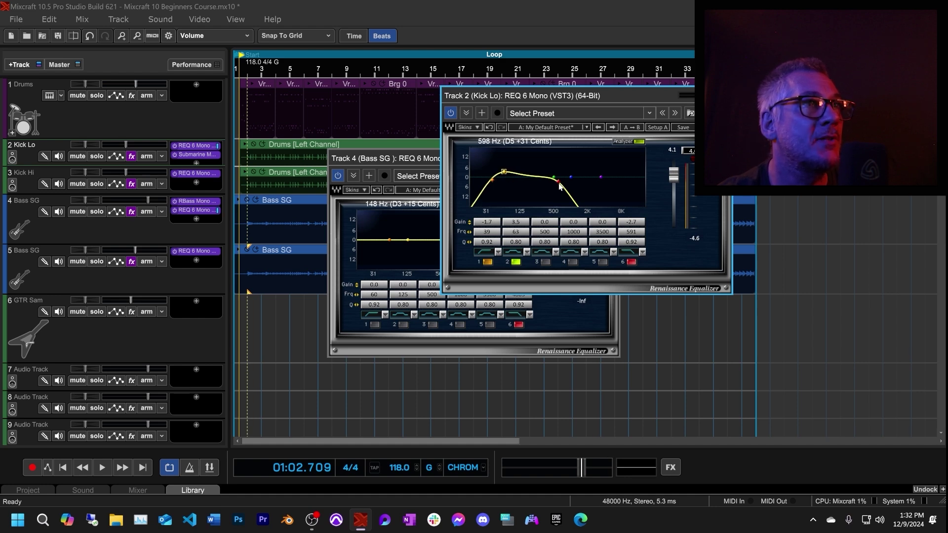
{"action": "left_click_drag", "start_coordinate": [559, 182], "coordinate": [538, 184]}
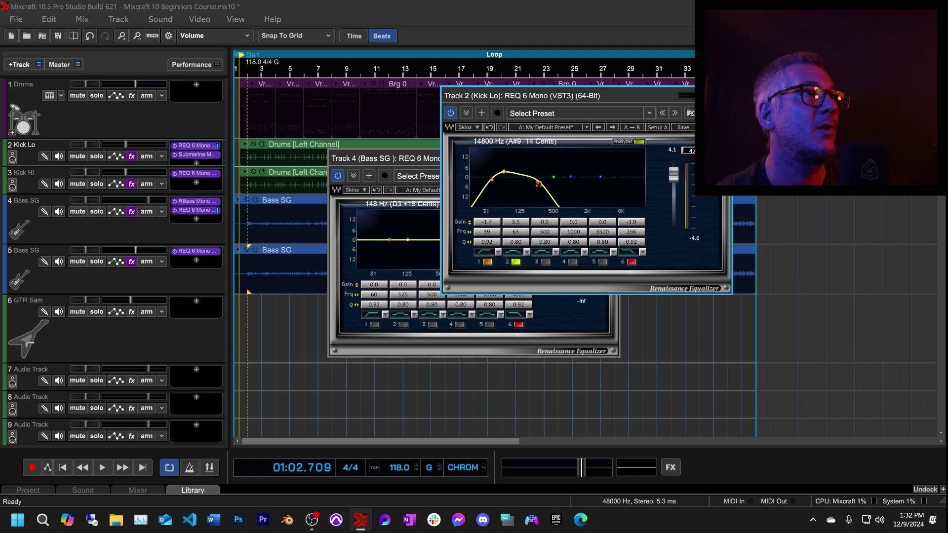
{"action": "left_click", "coordinate": [725, 95]}
{"action": "left_click_drag", "start_coordinate": [520, 160], "coordinate": [662, 136]}
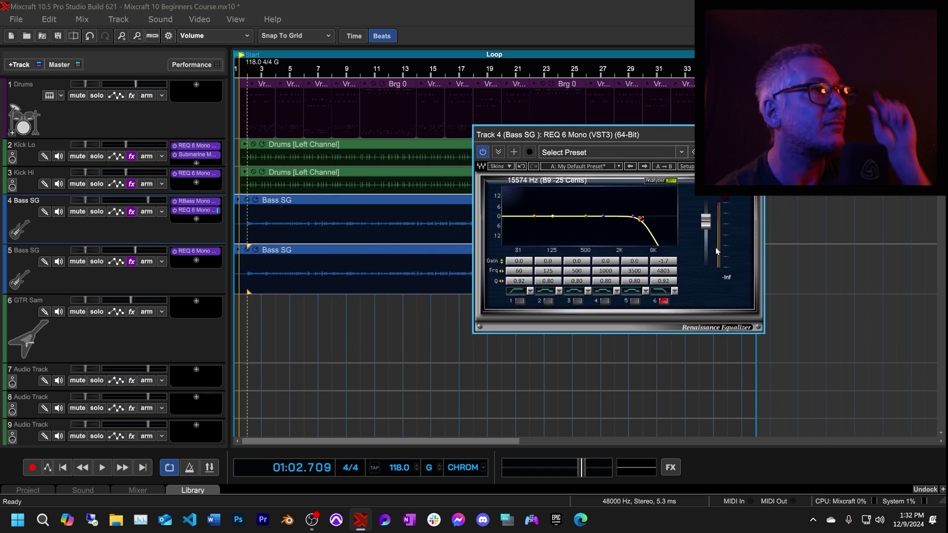
- Give the bass EQ a 73 Hz low cut, a slight 122 Hz lift, and a 239 Hz low-pass
{"action": "left_click", "coordinate": [520, 302]}
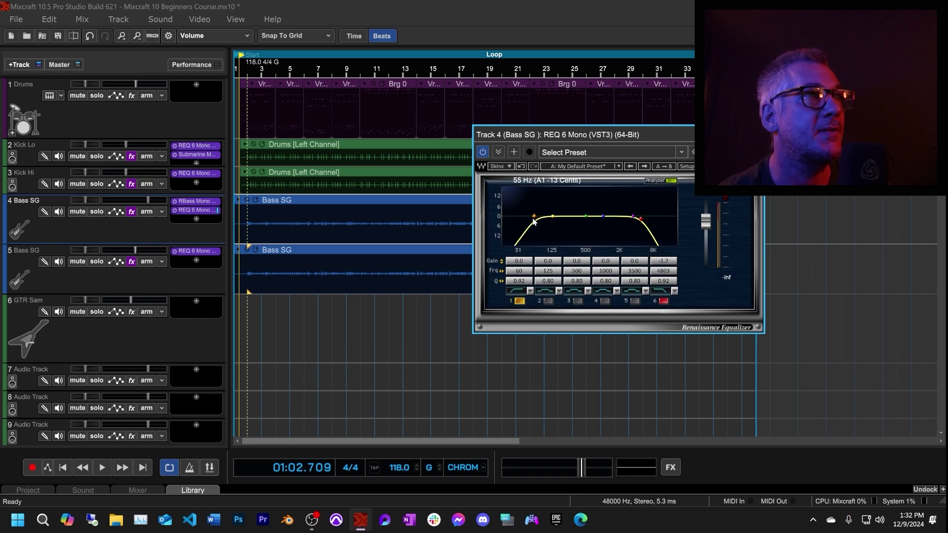
{"action": "left_click_drag", "start_coordinate": [536, 219], "coordinate": [539, 217]}
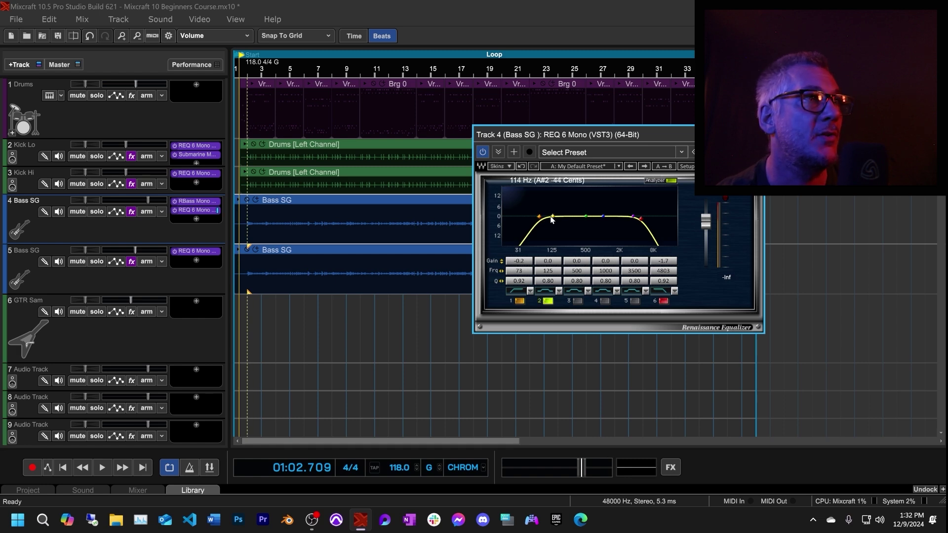
{"action": "left_click_drag", "start_coordinate": [553, 217], "coordinate": [552, 212]}
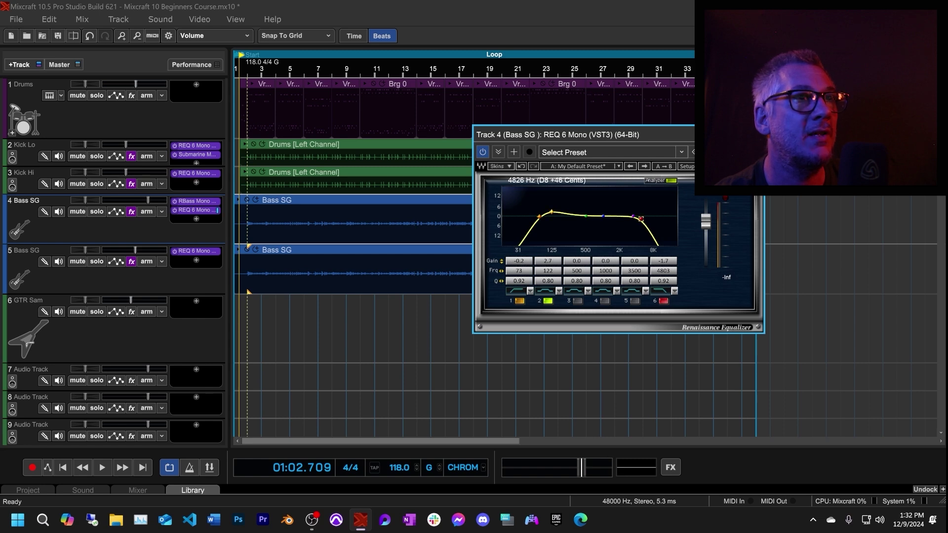
{"action": "left_click_drag", "start_coordinate": [641, 219], "coordinate": [569, 232]}
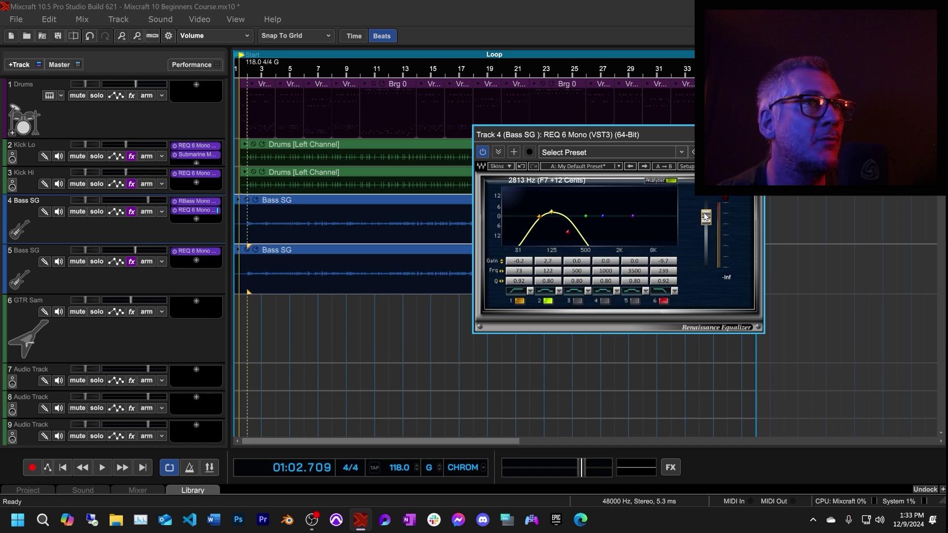
{"action": "left_click", "coordinate": [758, 134]}
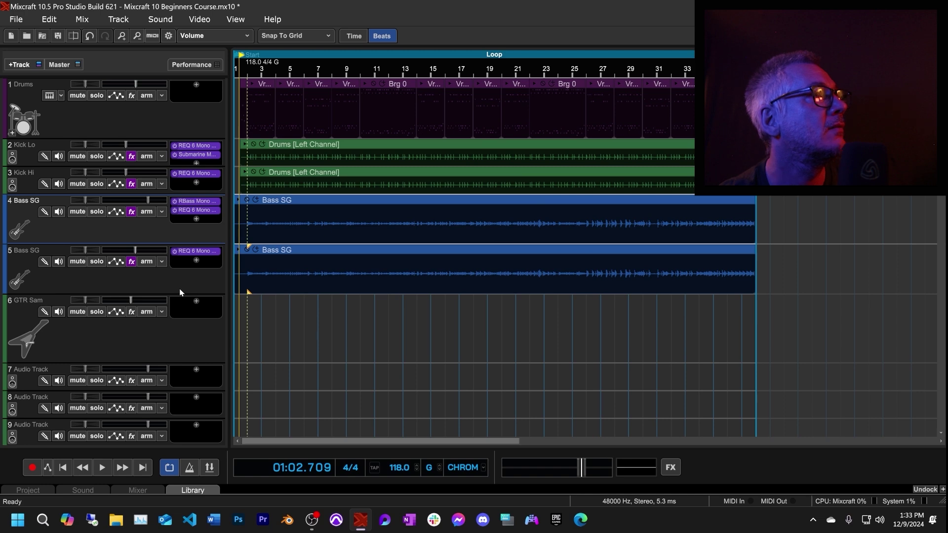
- In track 5's REQ 6 Mono, cut lows below about 430 Hz, boost 4.4 dB near 3368 Hz, and play from the start
{"action": "left_click", "coordinate": [216, 252]}
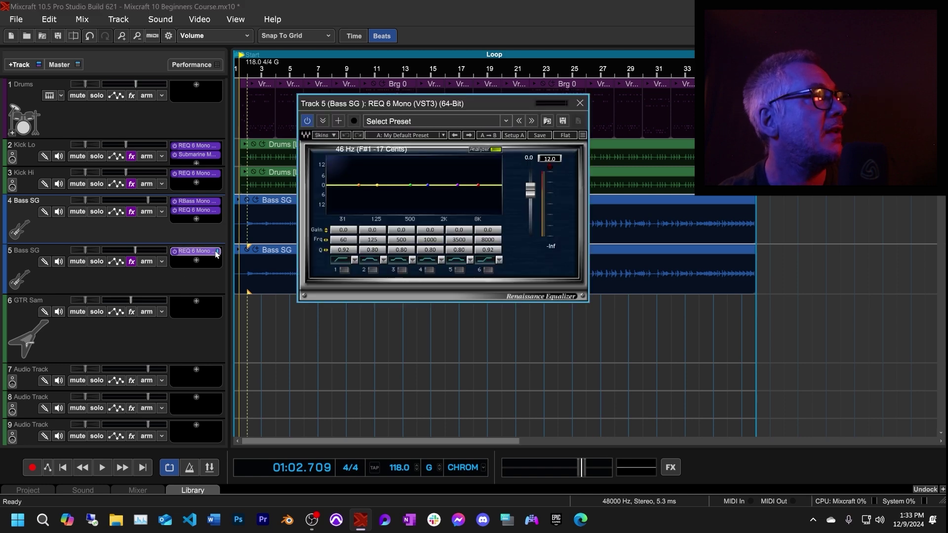
{"action": "left_click", "coordinate": [344, 270]}
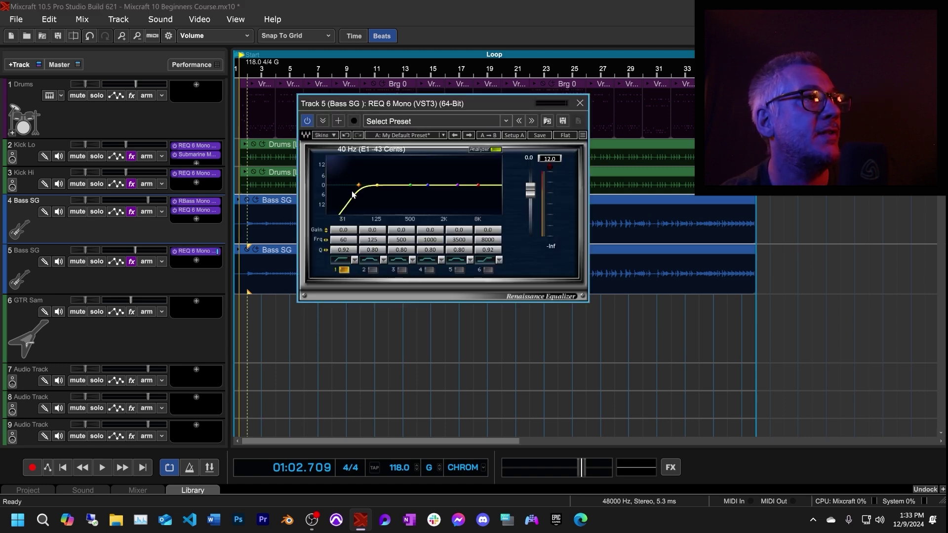
{"action": "left_click_drag", "start_coordinate": [358, 184], "coordinate": [458, 178]}
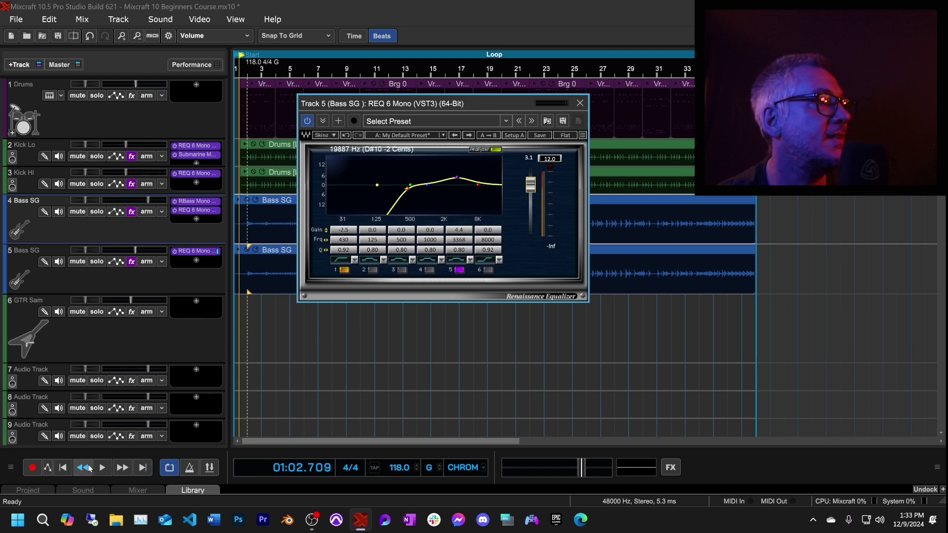
{"action": "left_click", "coordinate": [62, 467]}
{"action": "left_click", "coordinate": [105, 470]}
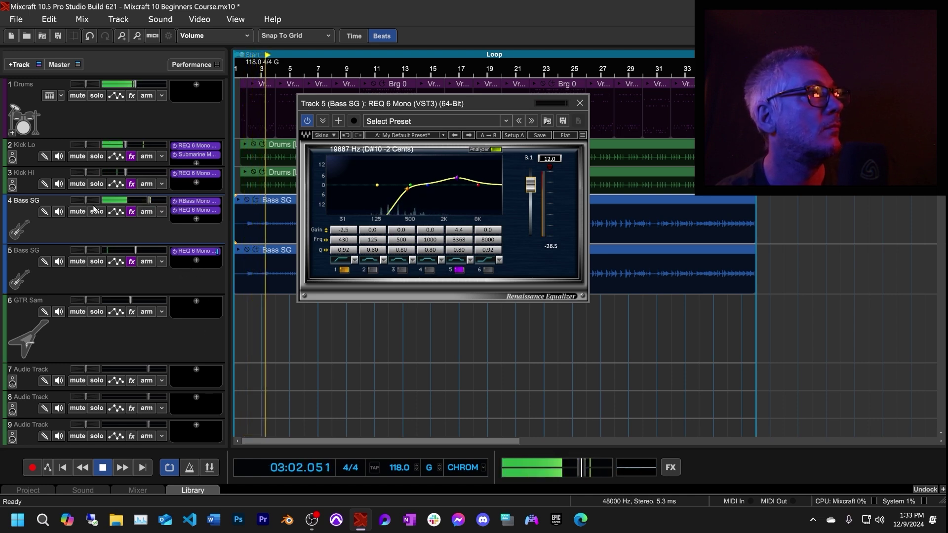
- Solo track 5 by muting track 4, adjust its volume, and retune its EQ: 250 Hz low cut, 9.3 dB boost near 2424 Hz
{"action": "left_click", "coordinate": [77, 211]}
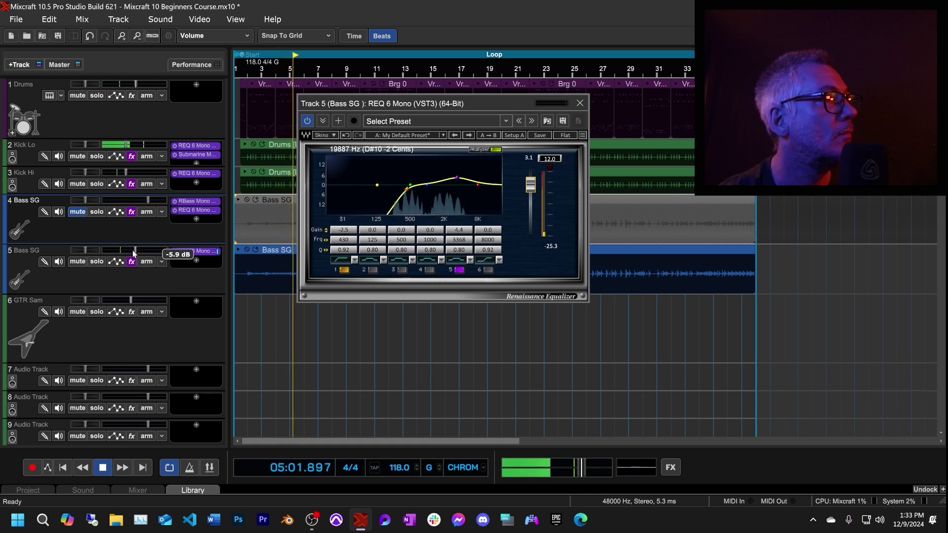
{"action": "left_click_drag", "start_coordinate": [136, 250], "coordinate": [148, 248]}
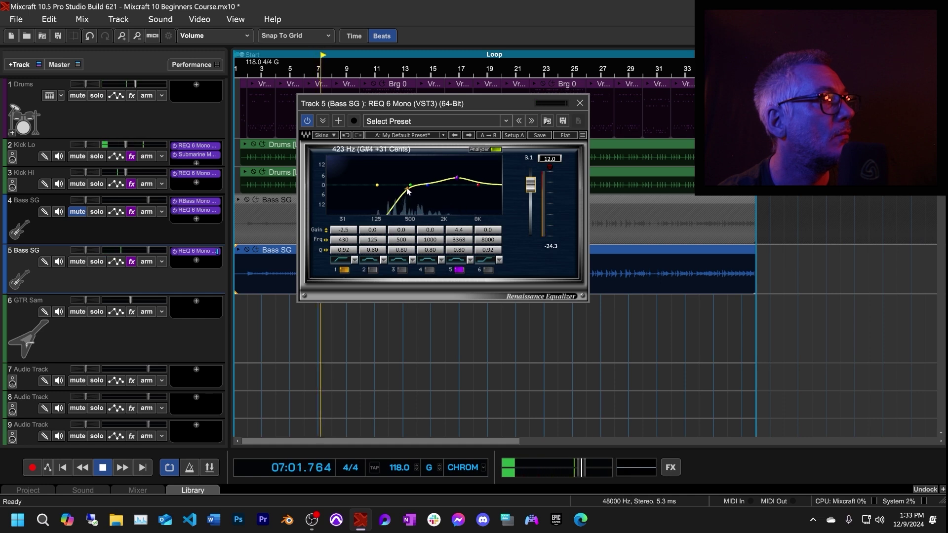
{"action": "left_click_drag", "start_coordinate": [406, 189], "coordinate": [394, 189]}
{"action": "left_click_drag", "start_coordinate": [460, 179], "coordinate": [449, 170]}
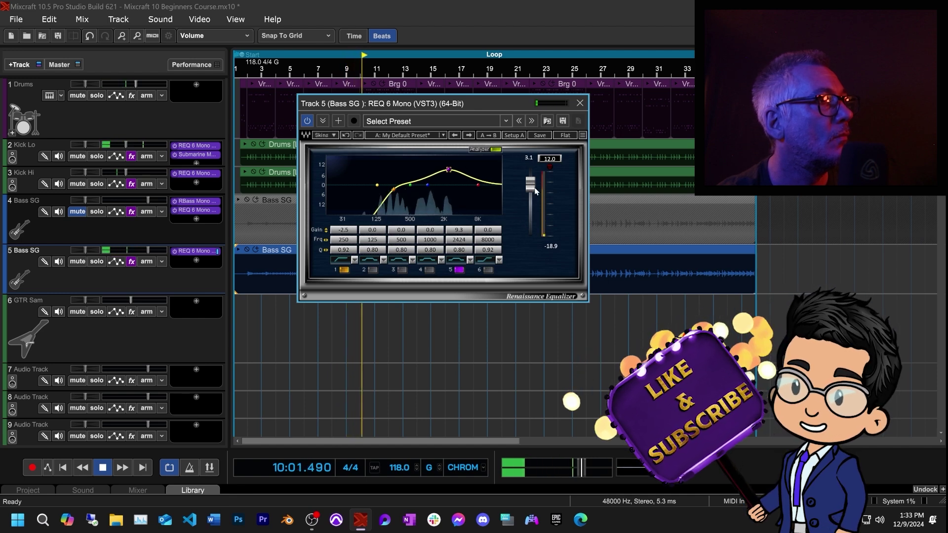
- Unmute track 4, turn its volume down to about -4.5 dB, and stop playback
{"action": "left_click", "coordinate": [79, 212]}
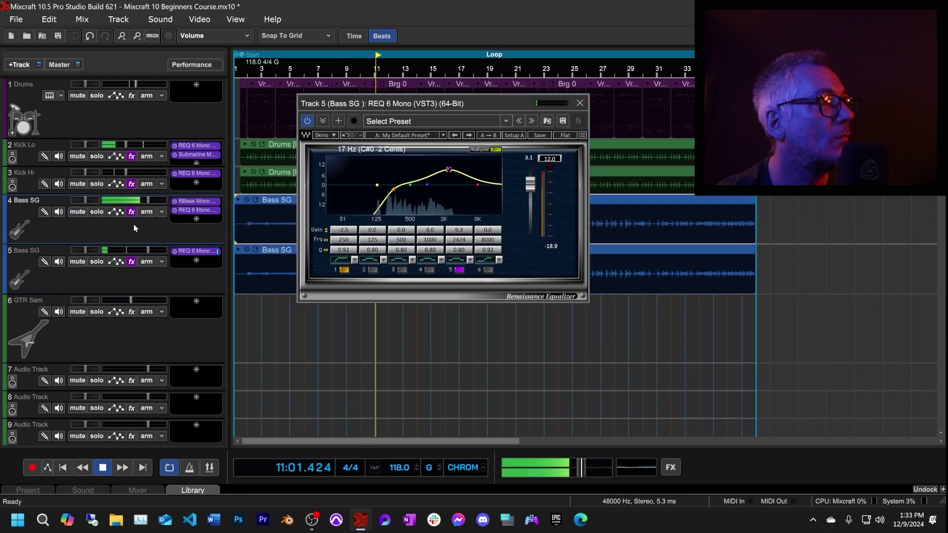
{"action": "left_click_drag", "start_coordinate": [149, 200], "coordinate": [140, 200]}
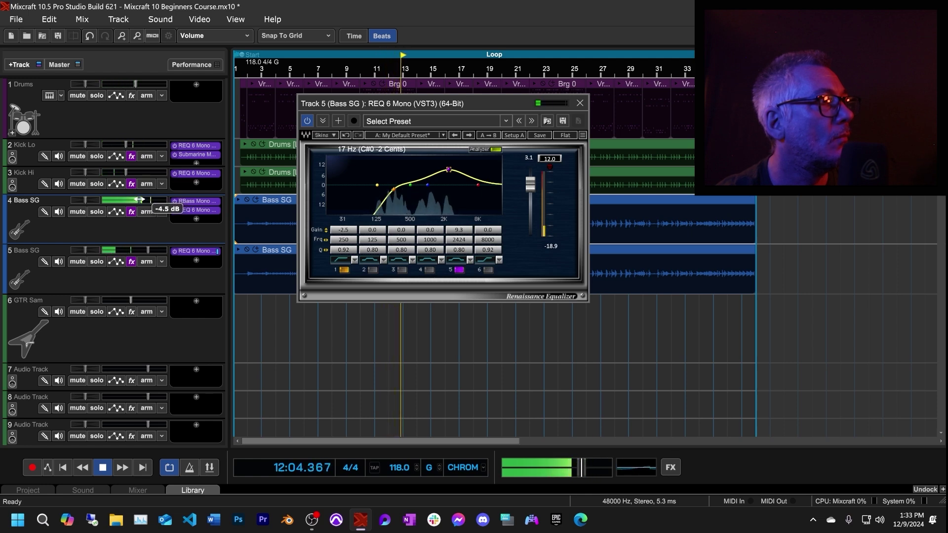
{"action": "left_click", "coordinate": [102, 468]}
{"action": "left_click", "coordinate": [330, 259]}
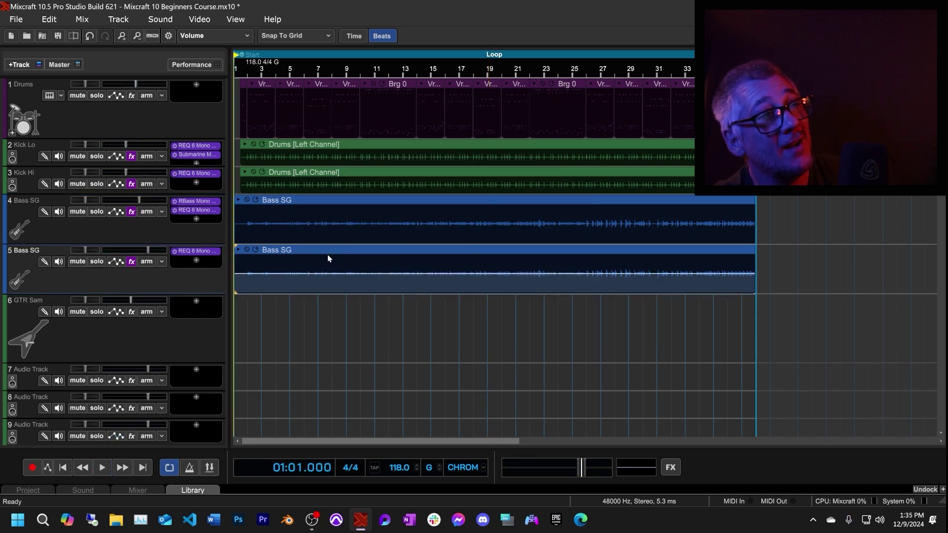